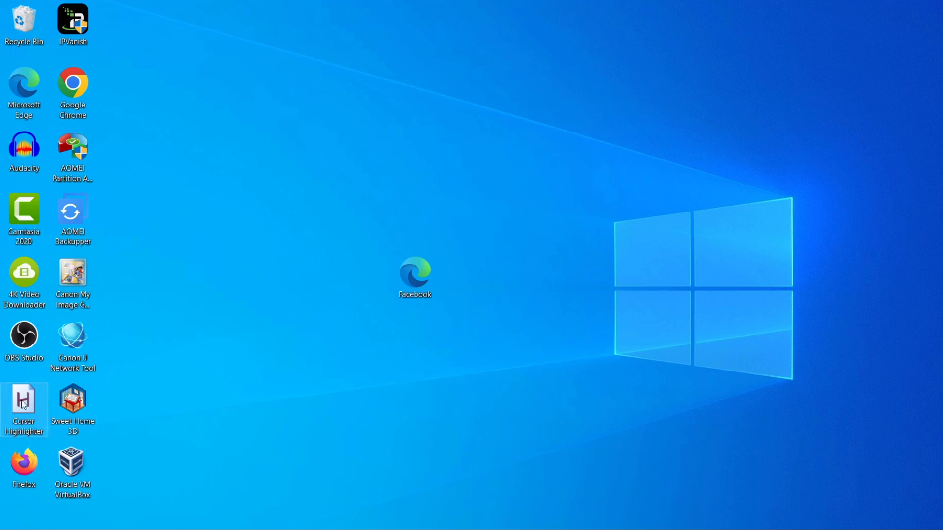
# Step: Launch Cursor Highlighter from its desktop icon
pyautogui.doubleClick(24, 407)
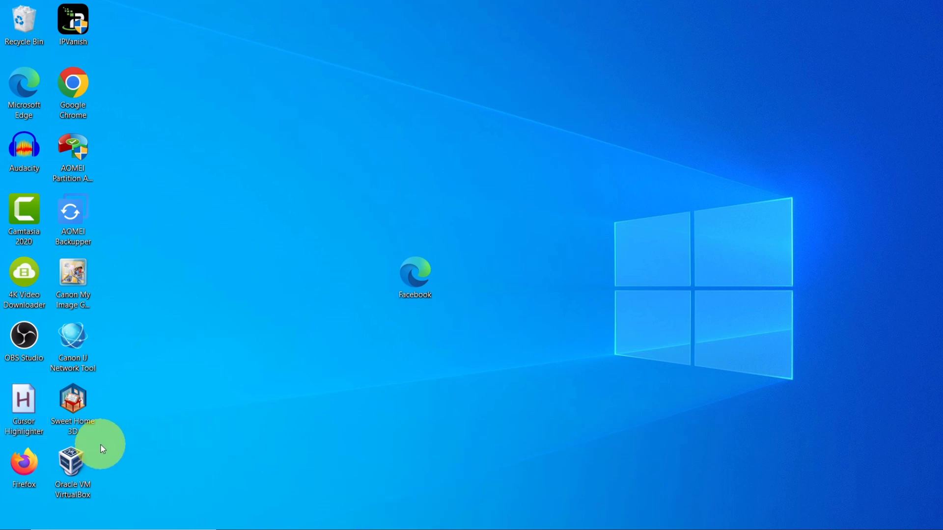
# Step: Open VirtualBox Manager showing the powered-off SERVER2022A machine, then switch to the Edge window
pyautogui.click(71, 467)
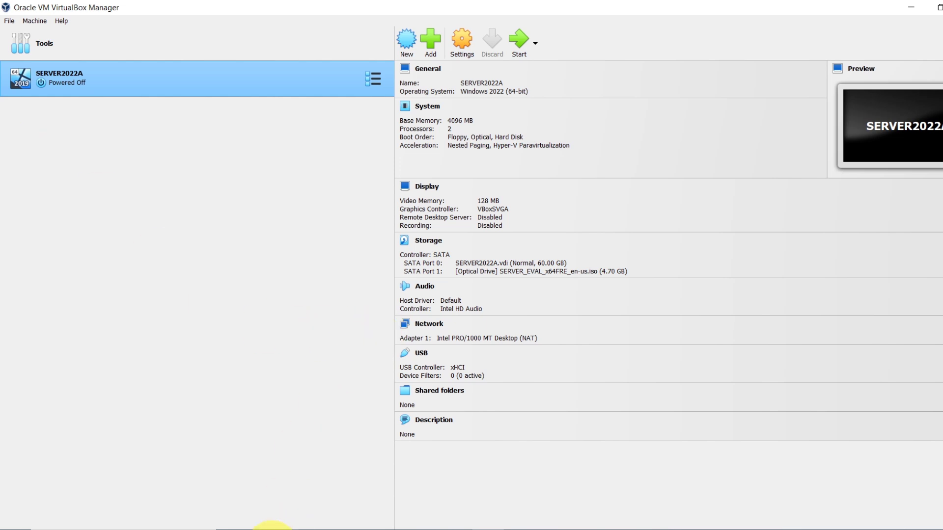
pyautogui.click(266, 527)
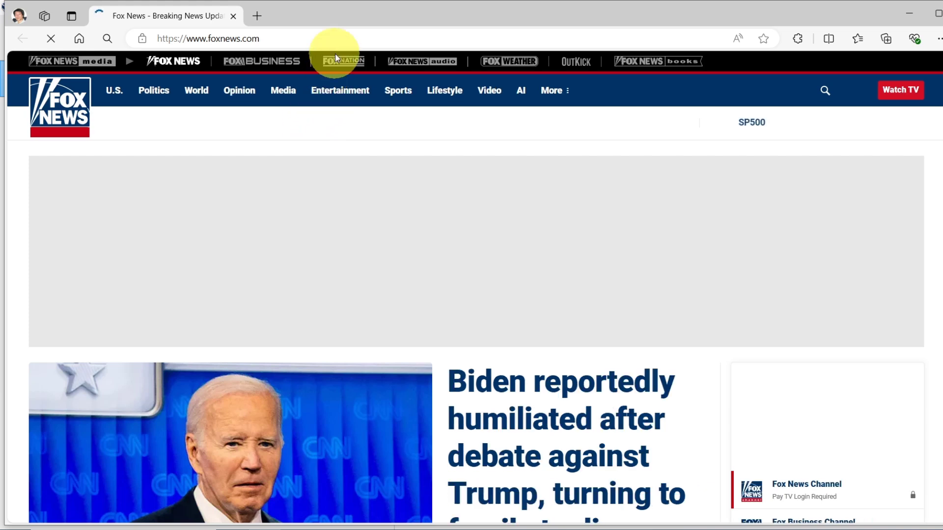
# Step: Search Bing for 'windows 10 evaluation download' and scroll to the Download Windows 10 result
pyautogui.click(356, 39)
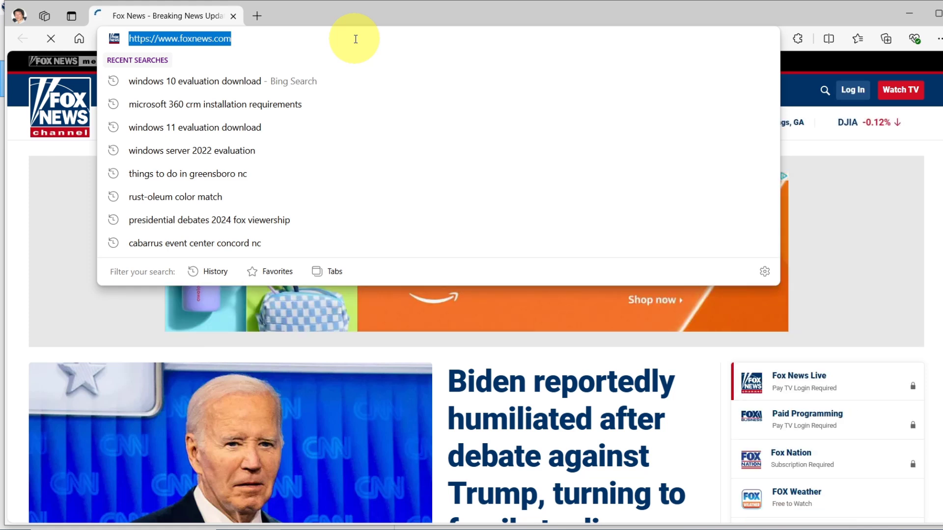
pyautogui.write('windows 10 evaluation download')
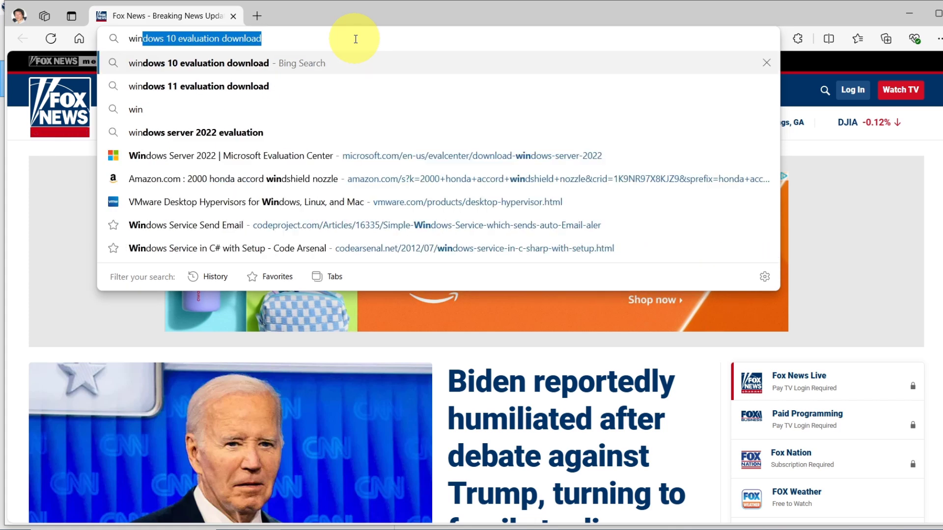
pyautogui.press('Right')
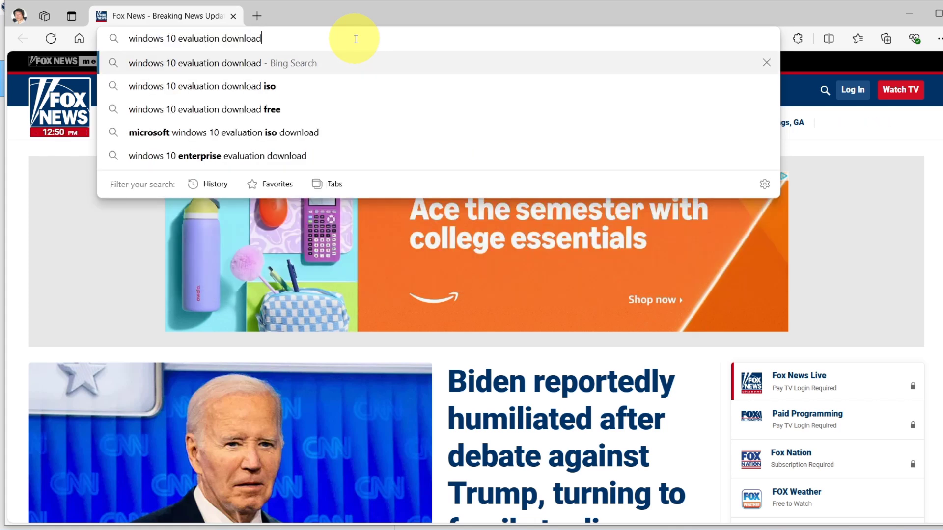
pyautogui.press('Return')
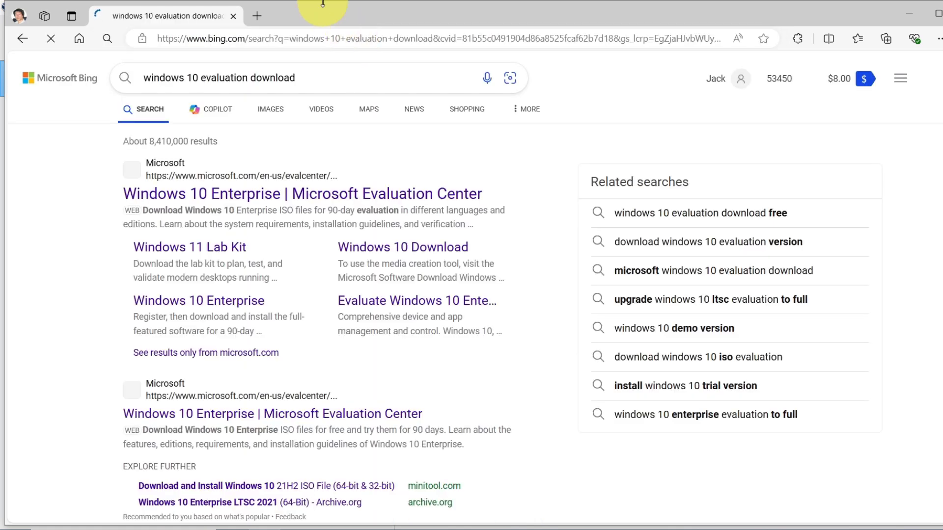
pyautogui.scroll(-1, 94, 393)
pyautogui.scroll(-2, 94, 393)
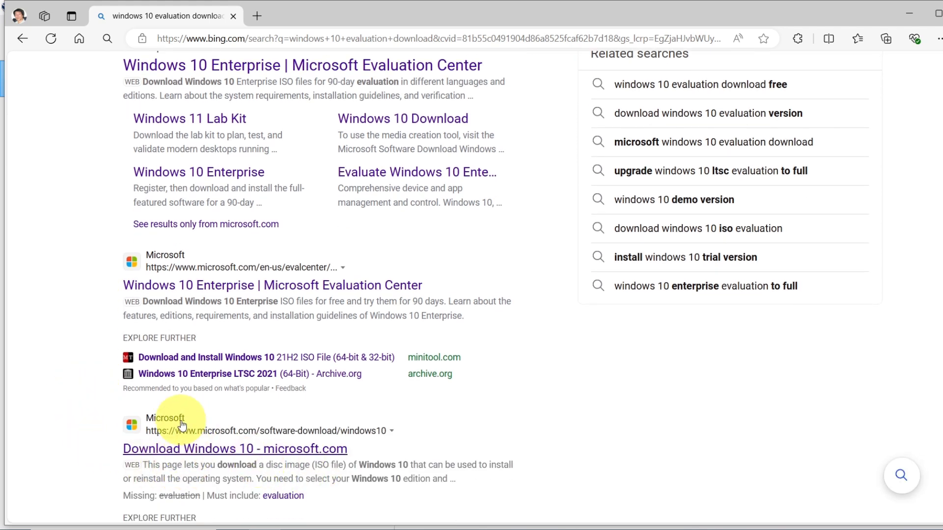
# Step: Download MediaCreationTool_22H2.exe from Microsoft's Download Windows 10 page and open it
pyautogui.click(177, 450)
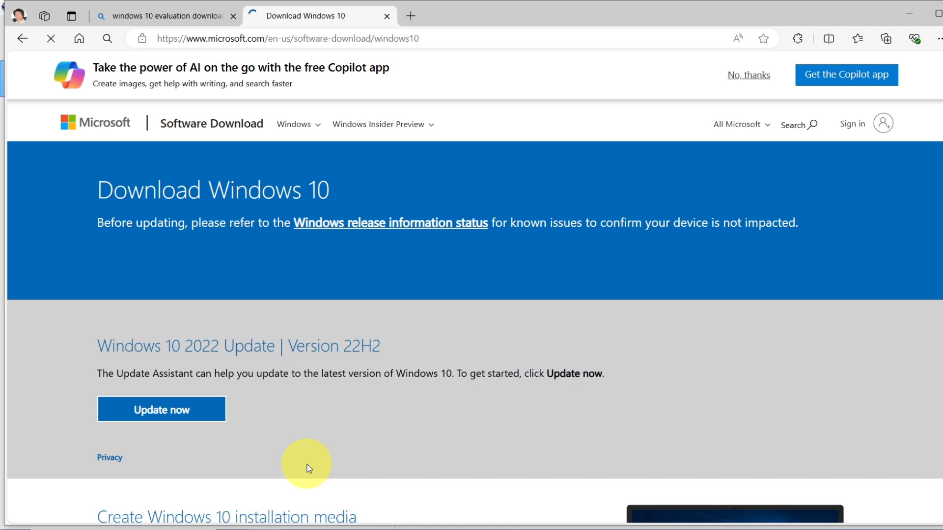
pyautogui.scroll(-1, 307, 465)
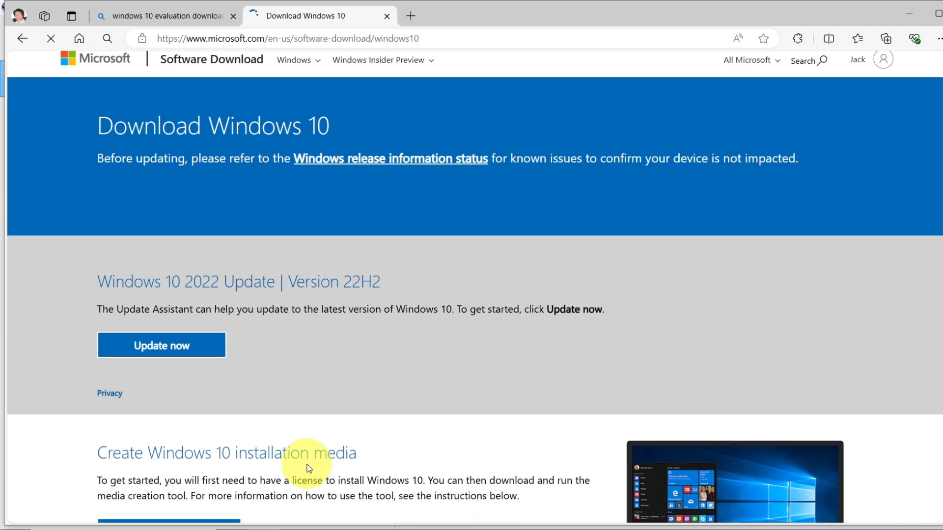
pyautogui.scroll(-1, 420, 462)
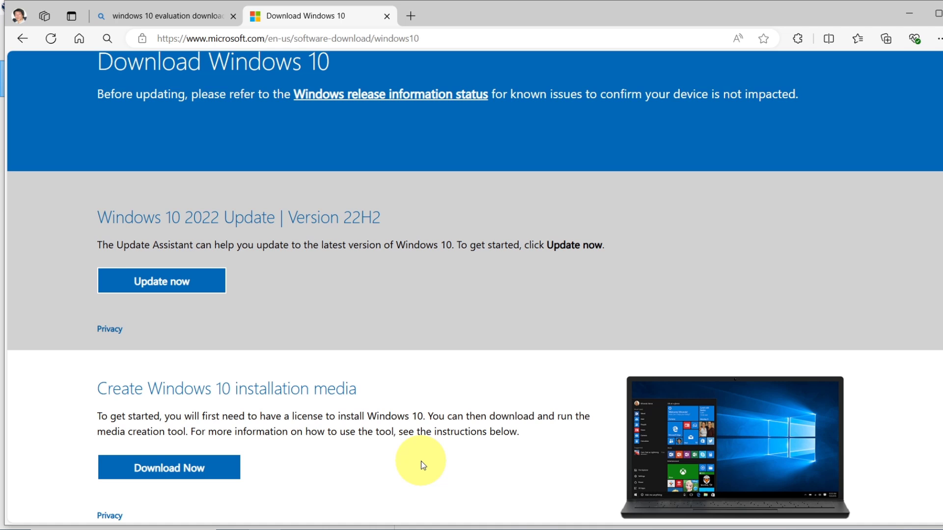
pyautogui.scroll(-1, 421, 461)
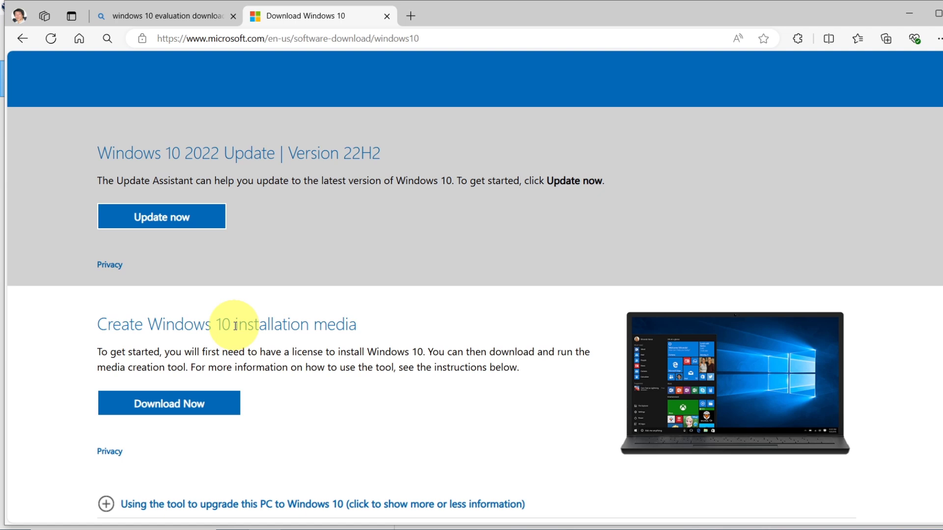
pyautogui.click(164, 411)
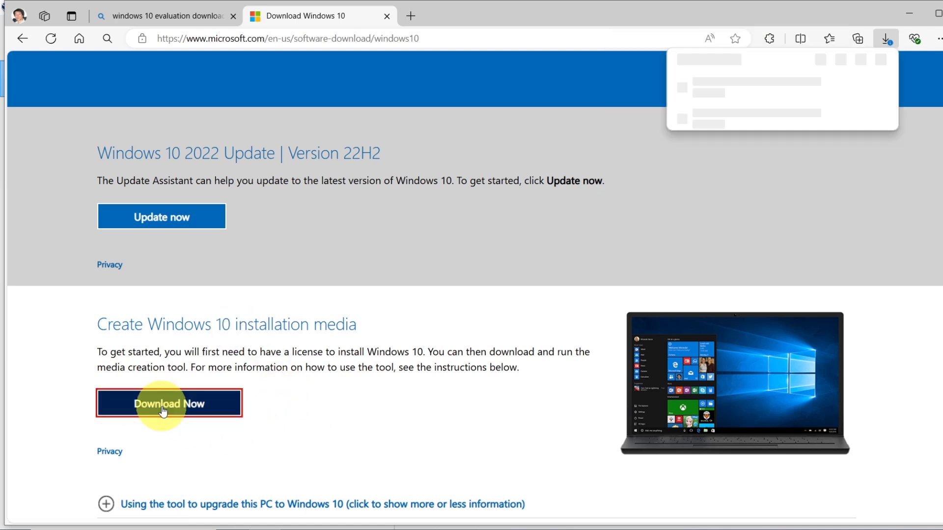
pyautogui.click(727, 104)
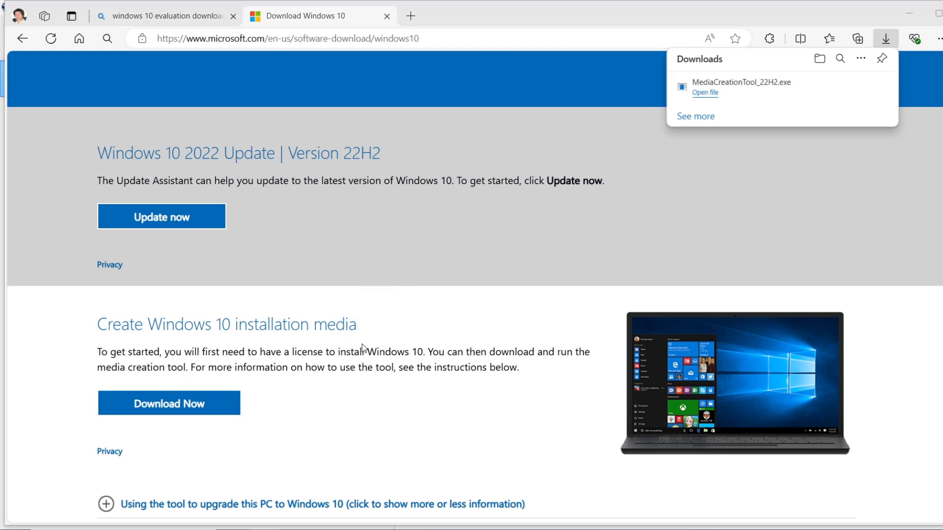
# Step: Run MediaCreationTool_22H2.exe and accept the Windows 10 license terms
pyautogui.click(429, 363)
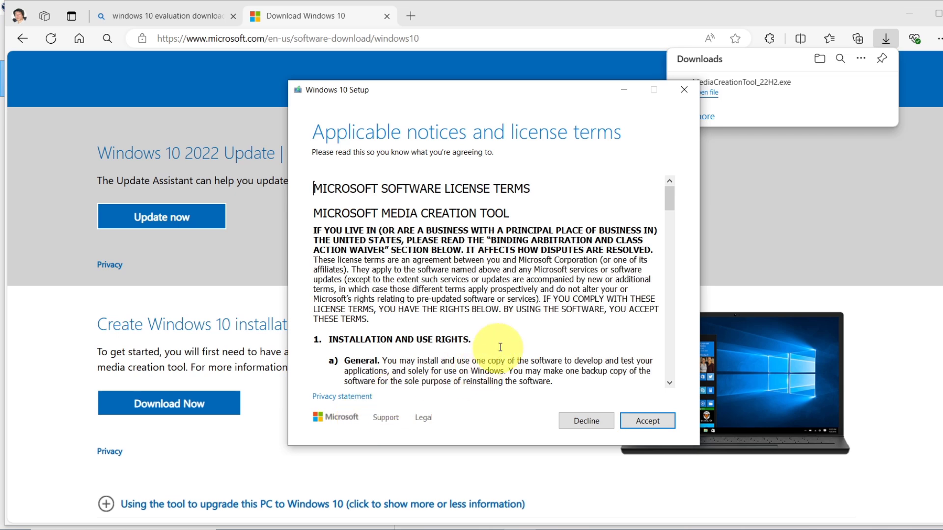
pyautogui.scroll(-5, 500, 347)
pyautogui.click(647, 420)
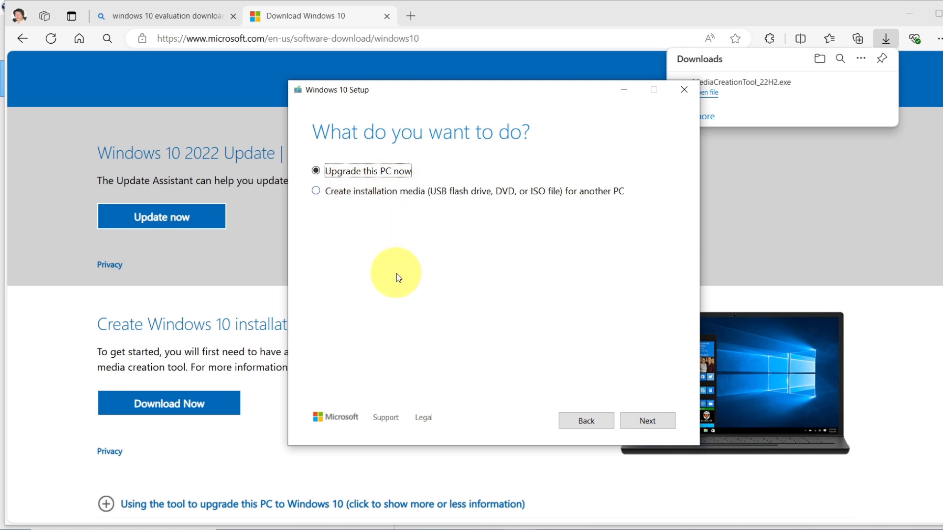
# Step: Choose installation media for another PC with English (United States), Windows 10, 64-bit (x64)
pyautogui.click(316, 192)
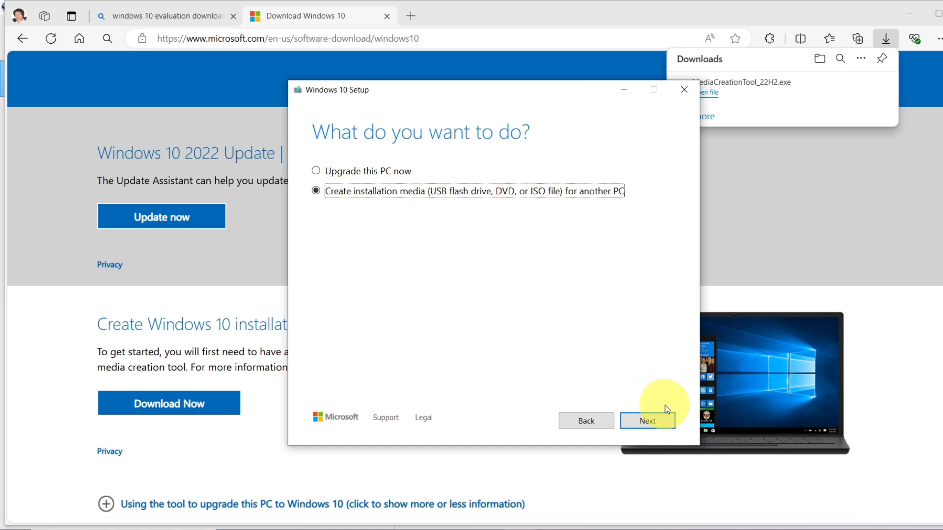
pyautogui.click(648, 421)
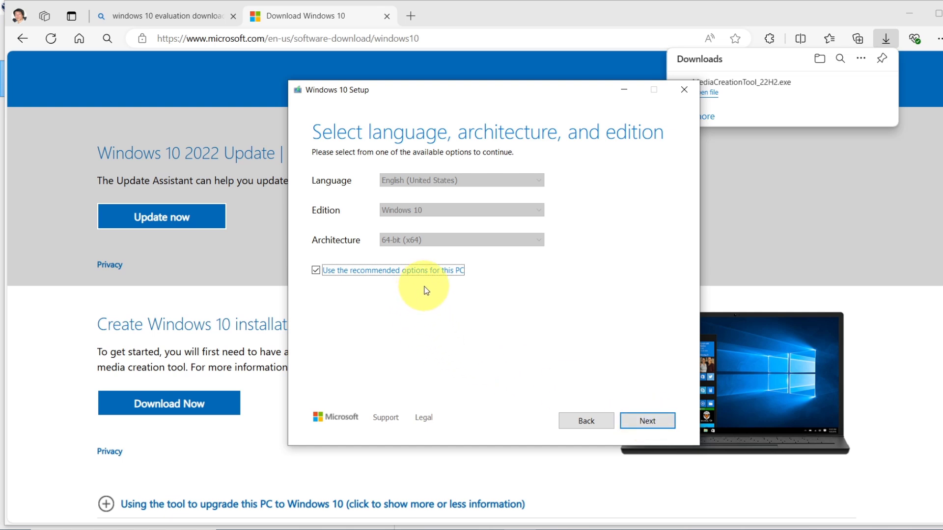
pyautogui.click(318, 271)
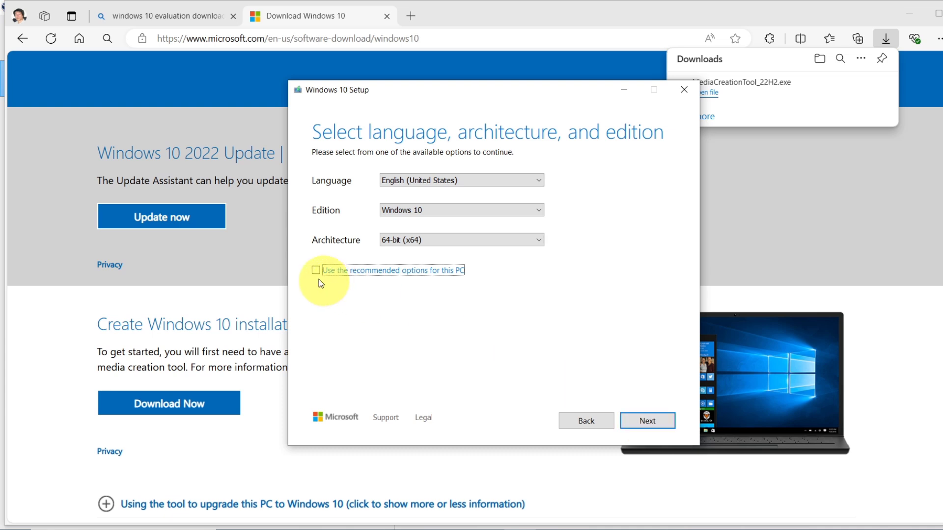
pyautogui.click(643, 421)
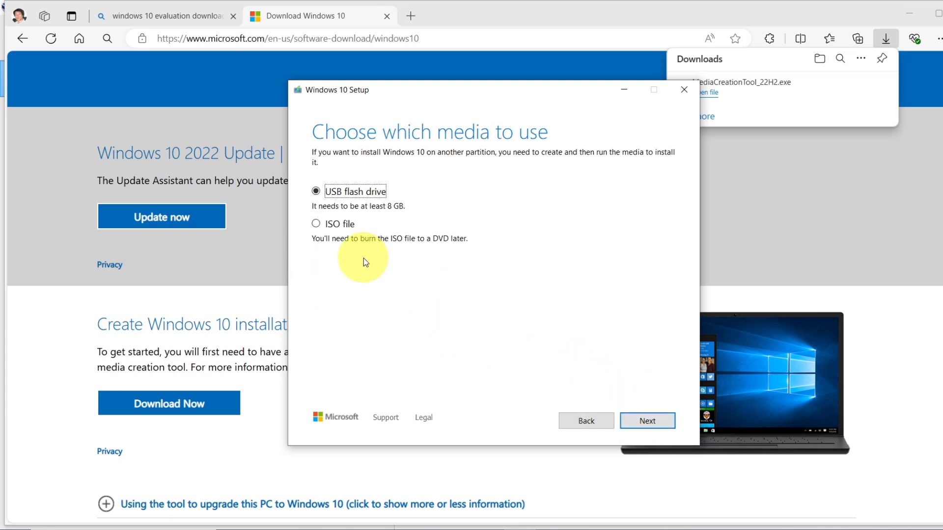
# Step: Choose the ISO file media type and browse to drive WINDOWS10 (C:)
pyautogui.click(319, 225)
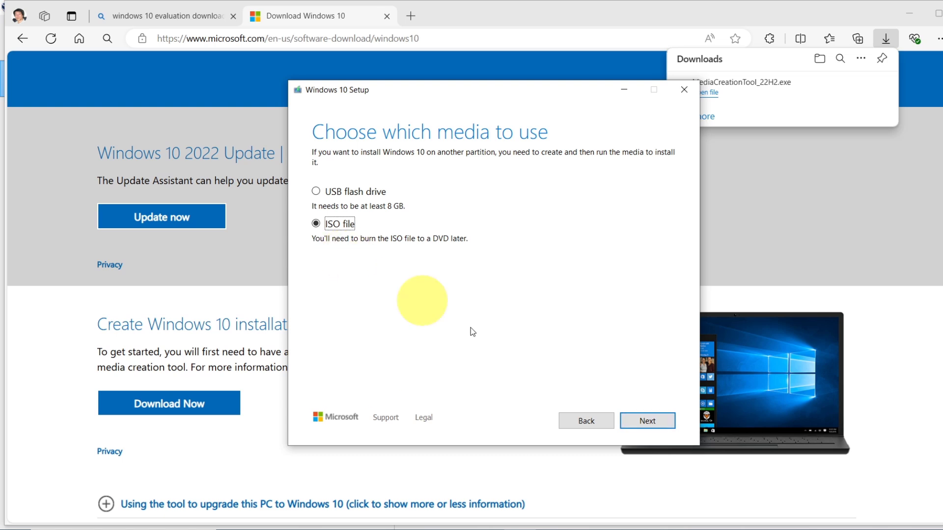
pyautogui.click(645, 421)
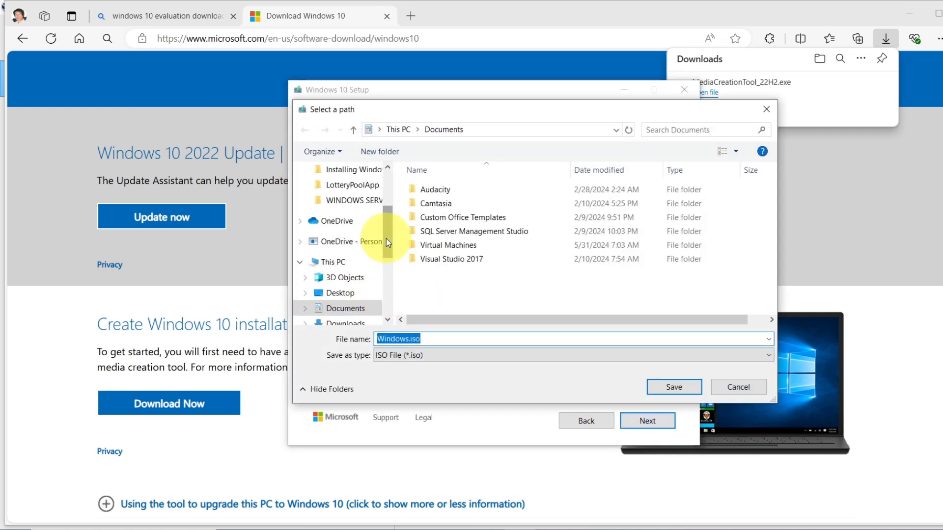
pyautogui.scroll(-3, 392, 245)
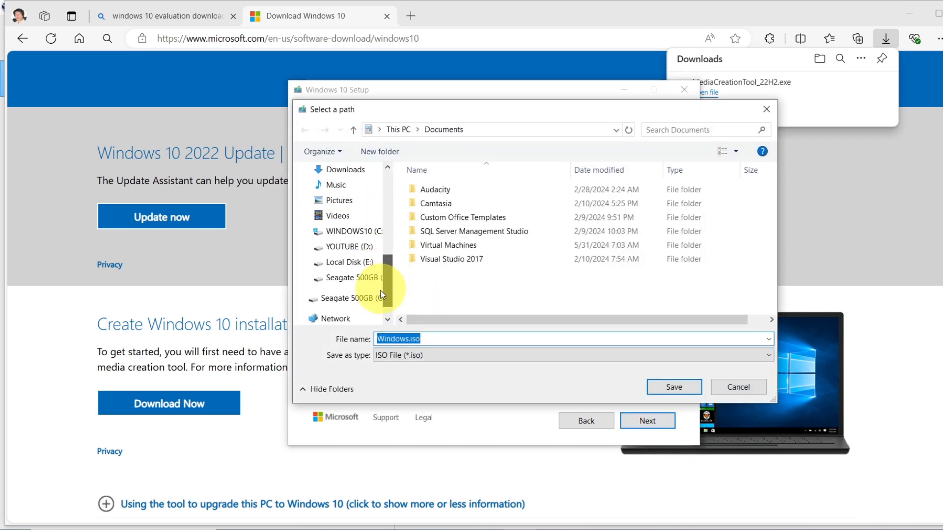
pyautogui.click(362, 235)
pyautogui.scroll(-3, 567, 303)
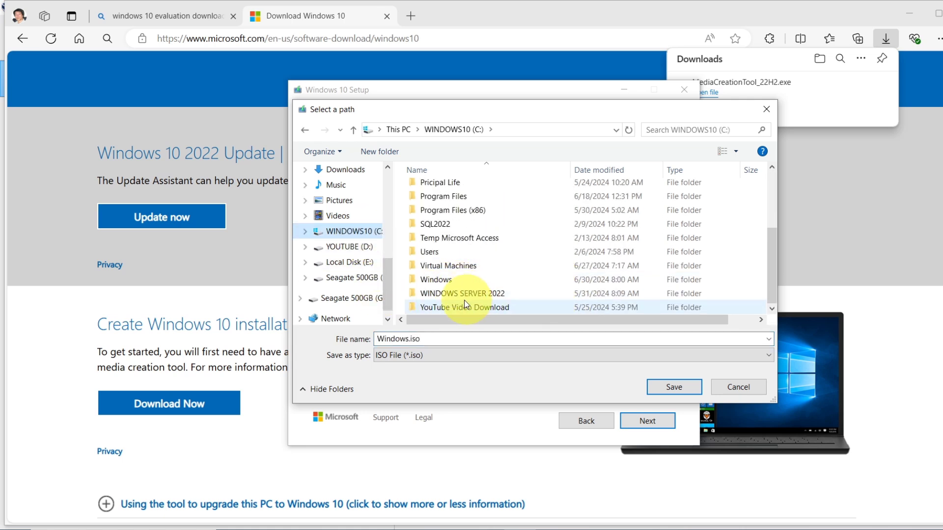
# Step: Create a 'WINDOWS 10 ISO' folder and save Windows.iso into it
pyautogui.click(378, 152)
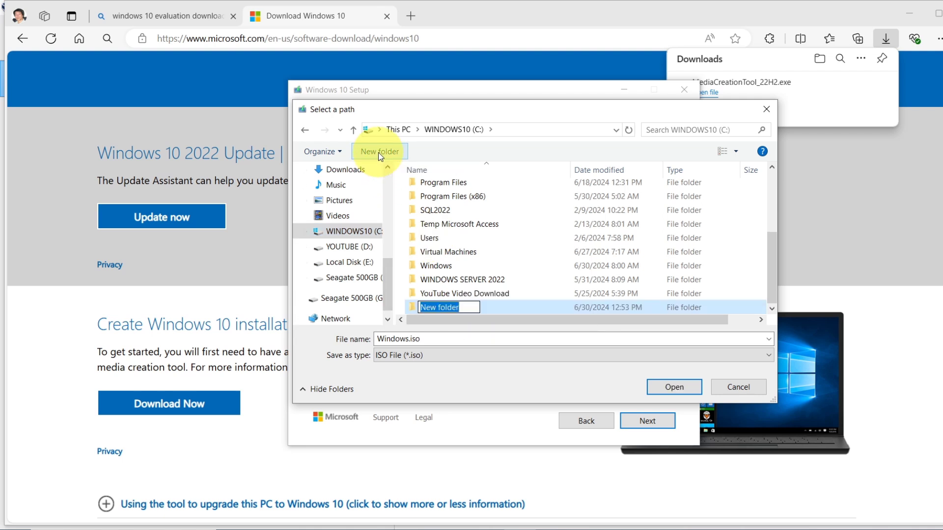
pyautogui.write('WINDOWS 10')
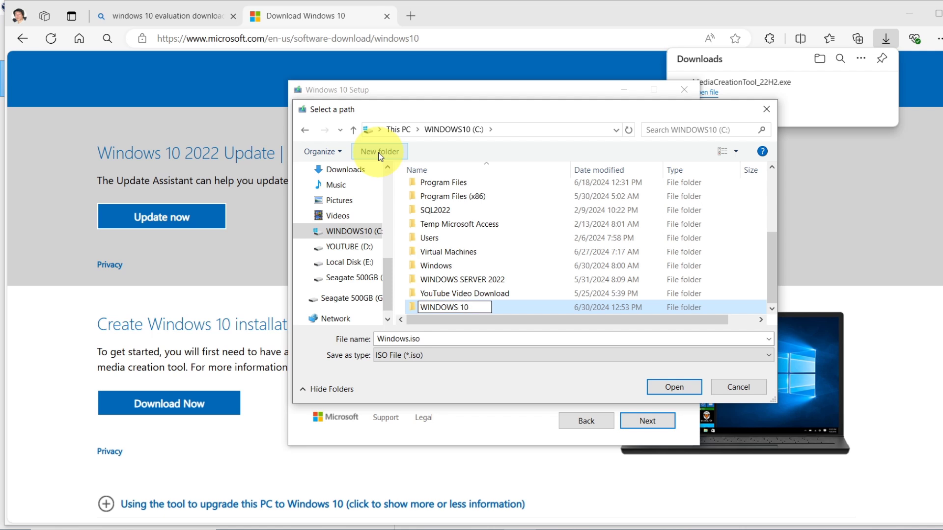
pyautogui.write(' ISO')
pyautogui.press('Return')
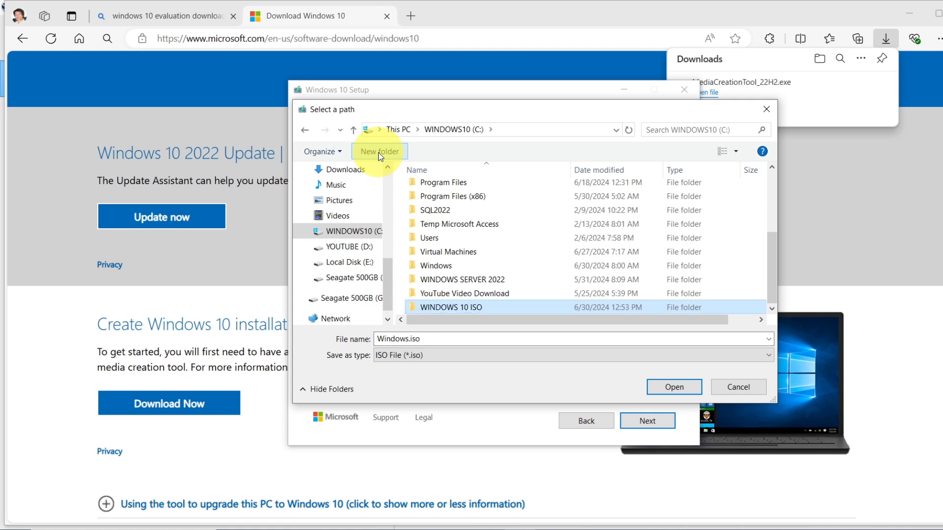
pyautogui.doubleClick(484, 307)
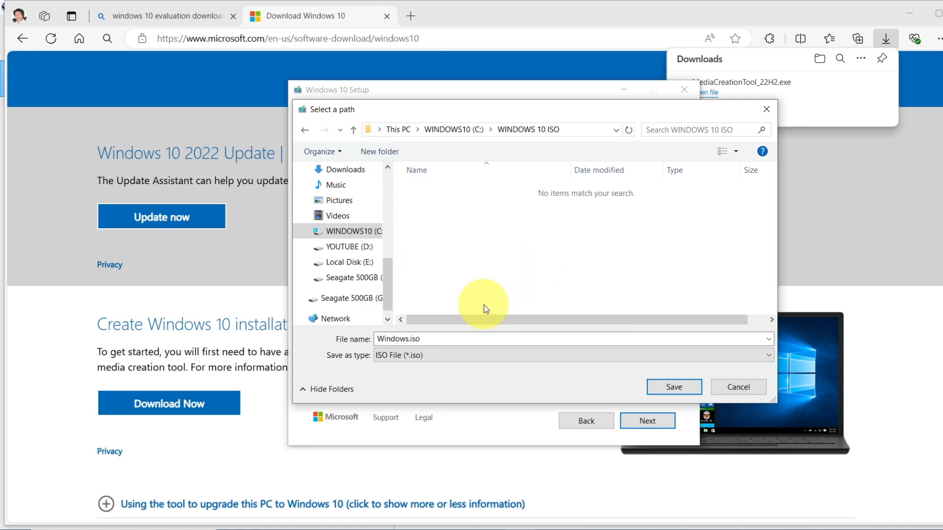
pyautogui.click(669, 388)
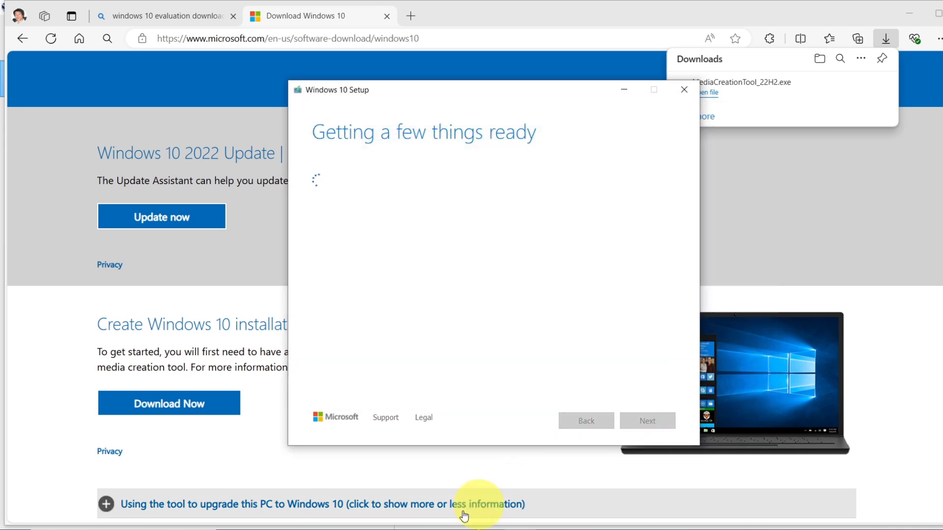
# Step: Open C:\WINDOWS 10 ISO in File Explorer to see Windows.iso, then return to Setup
pyautogui.click(364, 526)
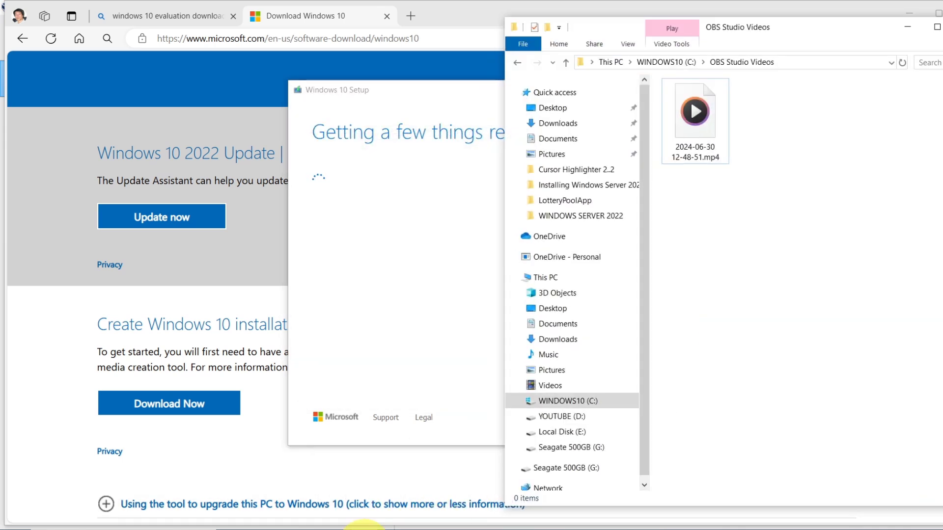
pyautogui.click(574, 401)
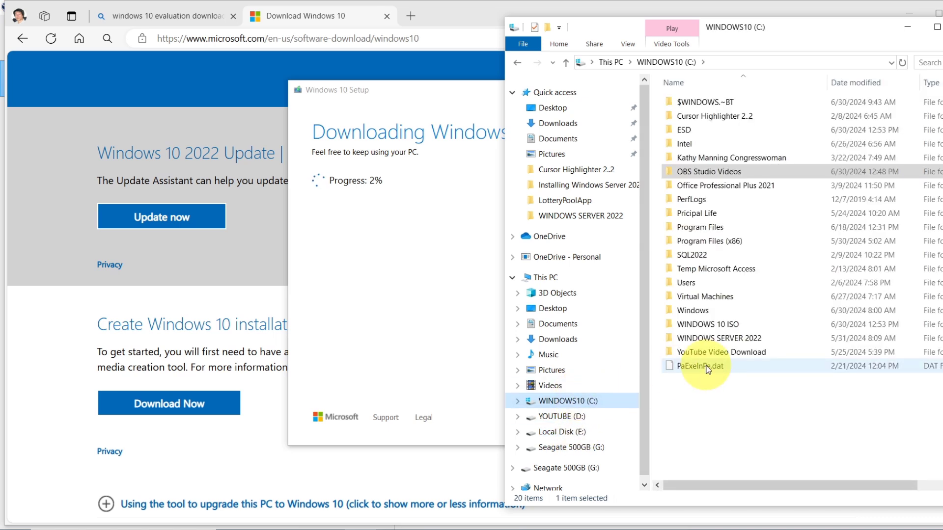
pyautogui.doubleClick(713, 324)
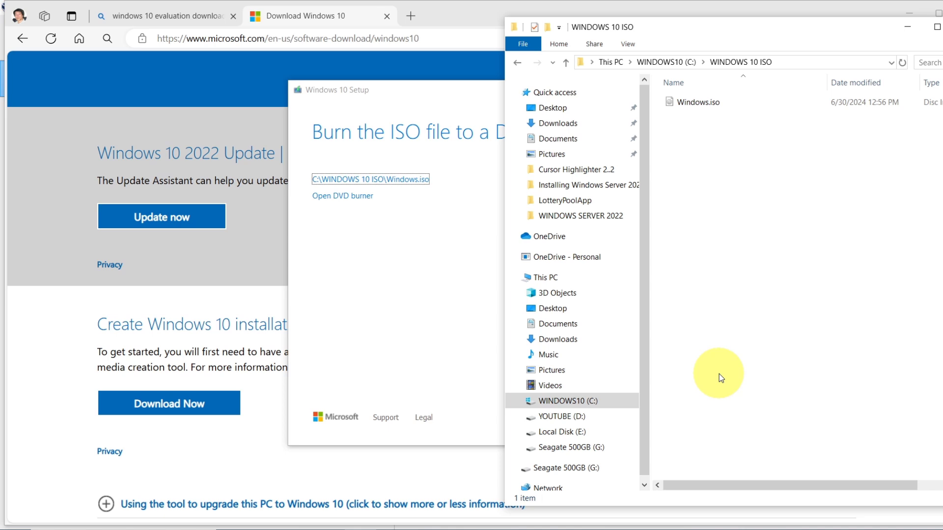
pyautogui.click(347, 288)
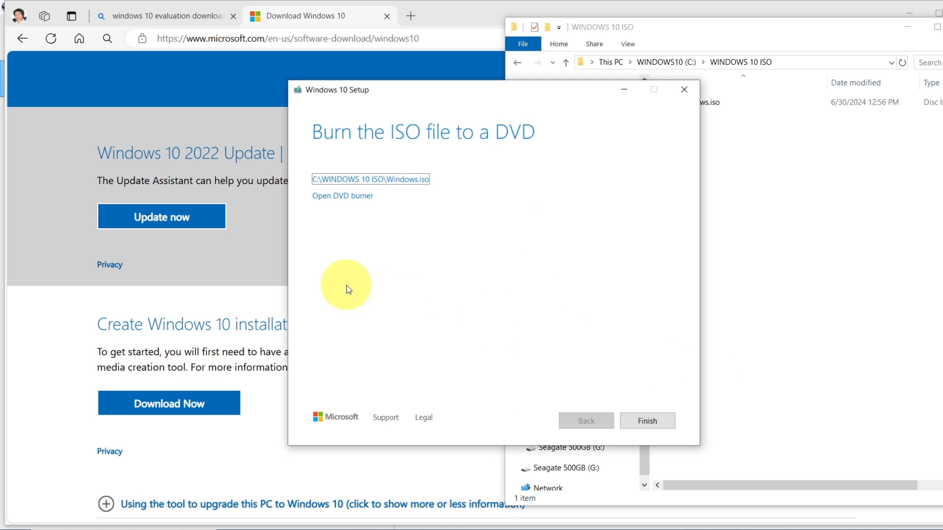
# Step: Finish Windows 10 Setup, minimize the browser, and bring VirtualBox Manager forward
pyautogui.click(647, 422)
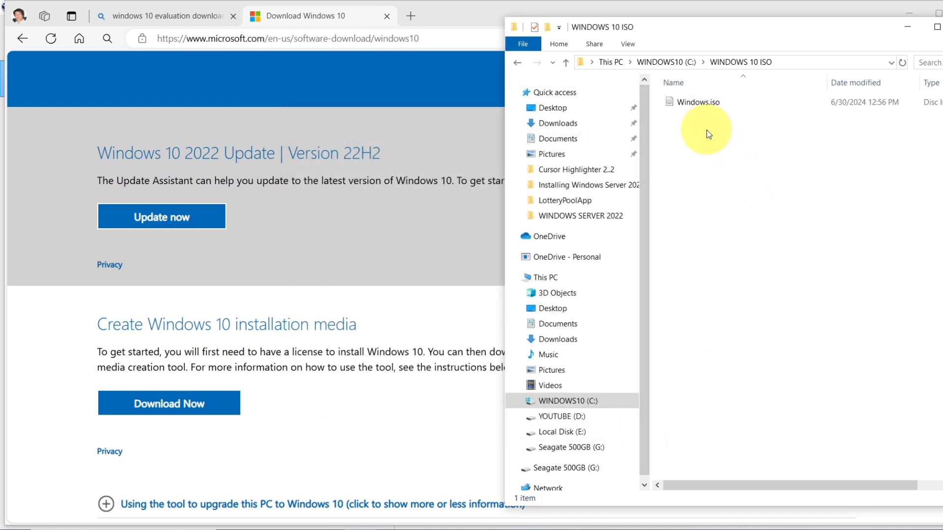
pyautogui.click(378, 422)
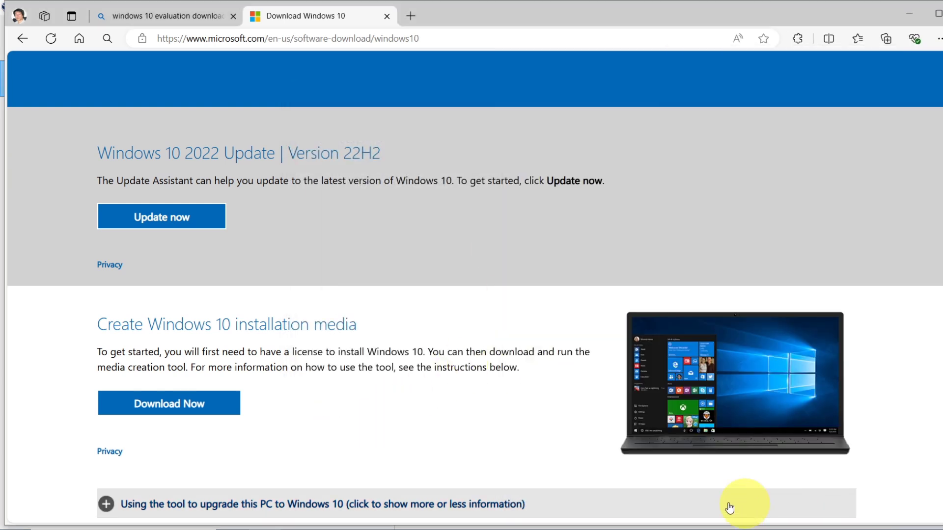
pyautogui.click(910, 13)
pyautogui.click(280, 364)
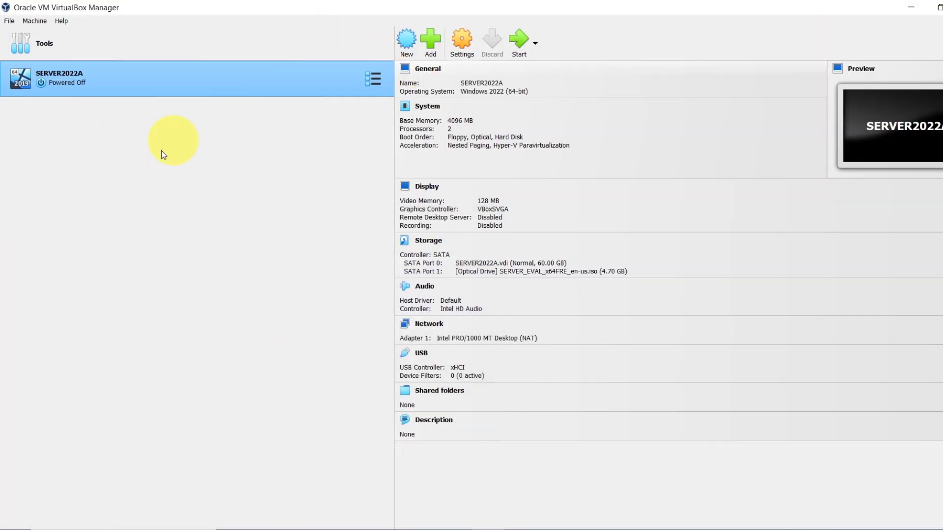
# Step: Start a new machine named WINDOWS10 with C:\Virtual Machines as its machine folder
pyautogui.click(407, 43)
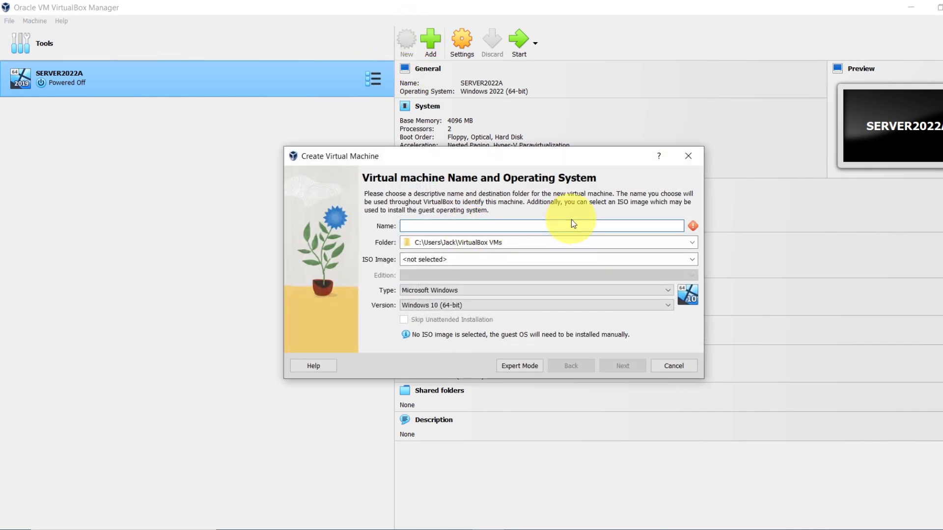
pyautogui.write('WINDOWS')
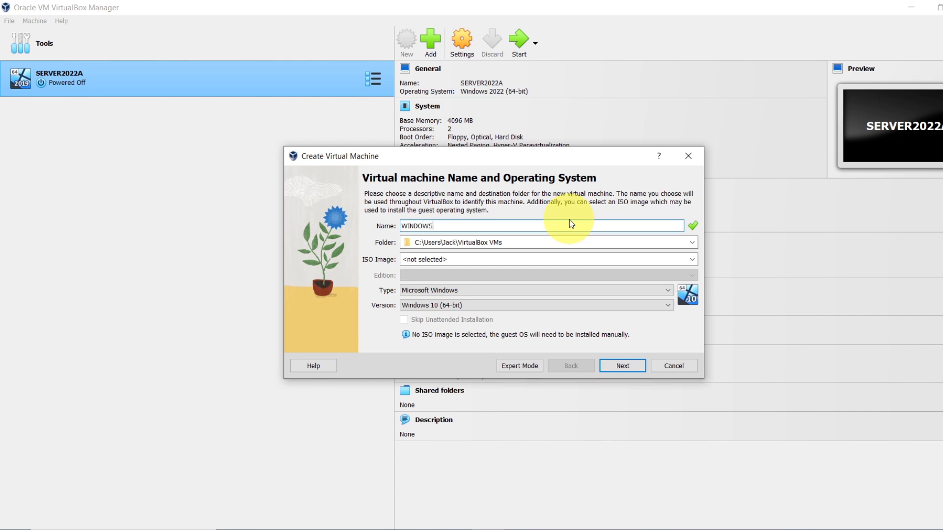
pyautogui.write('10')
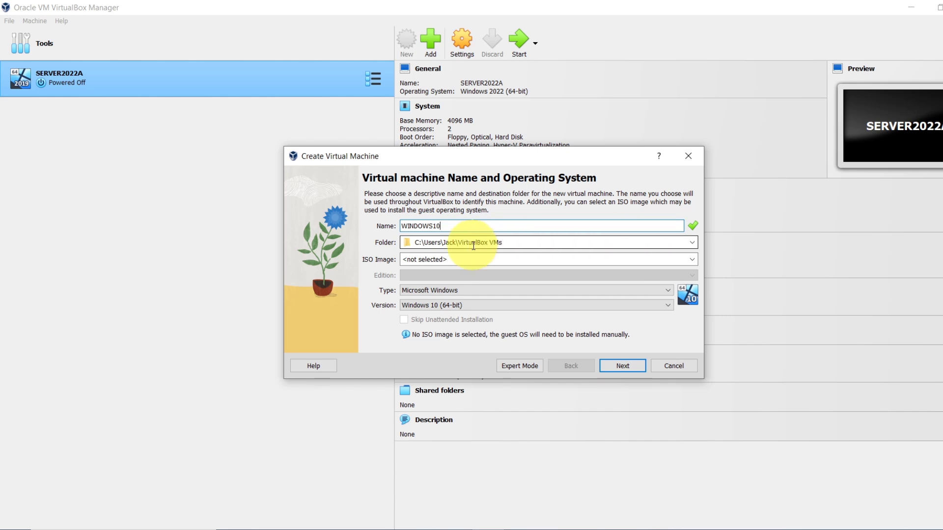
pyautogui.click(691, 242)
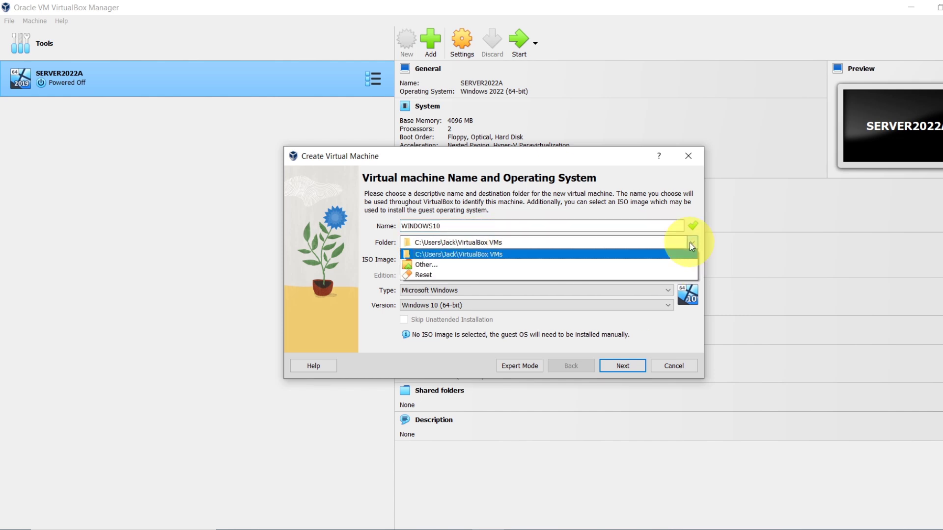
pyautogui.click(428, 265)
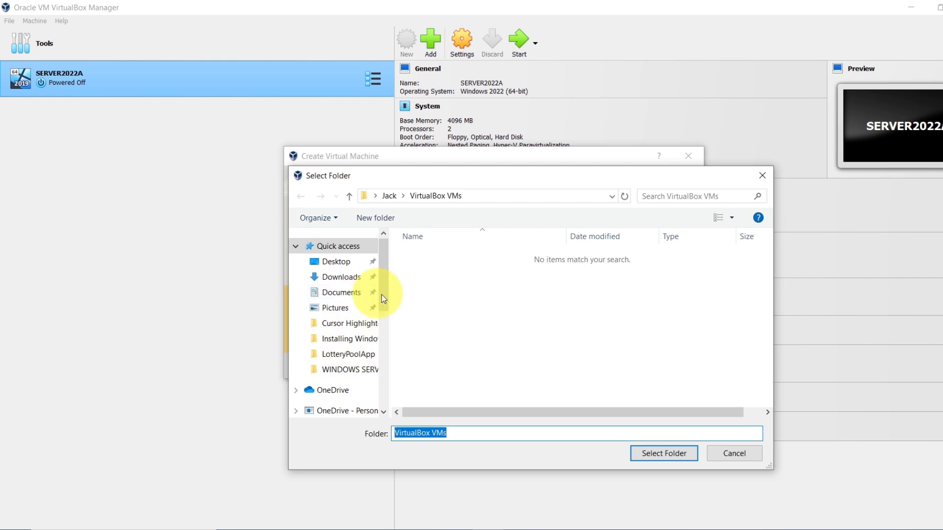
pyautogui.moveTo(388, 299); pyautogui.dragTo(378, 355)
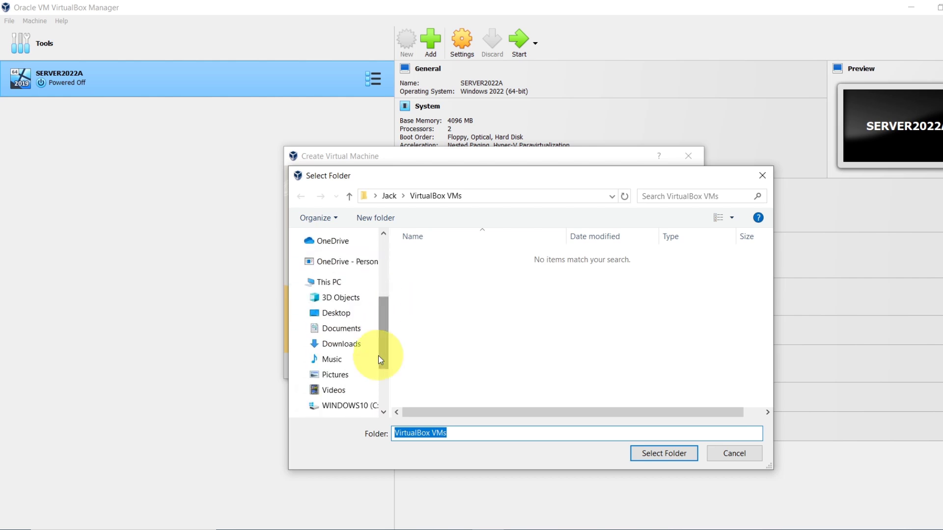
pyautogui.scroll(-1, 358, 385)
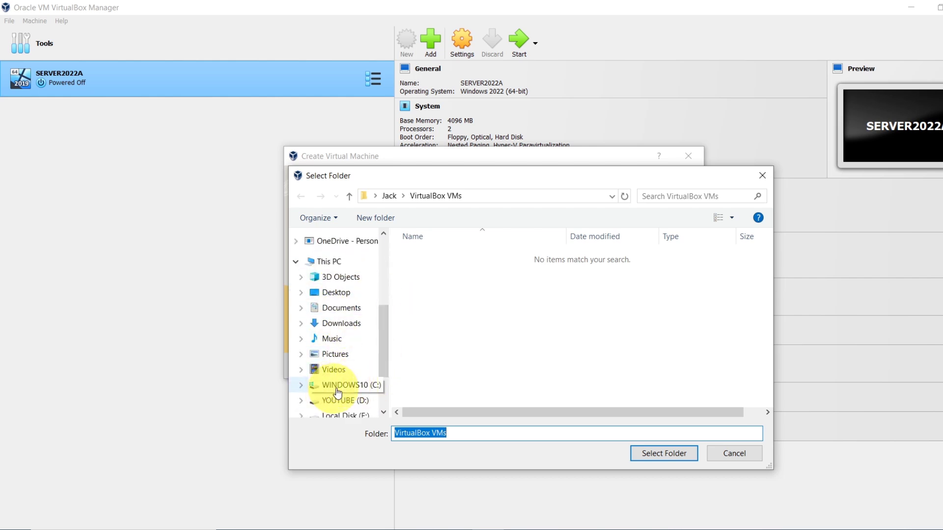
pyautogui.click(346, 392)
pyautogui.scroll(-3, 440, 342)
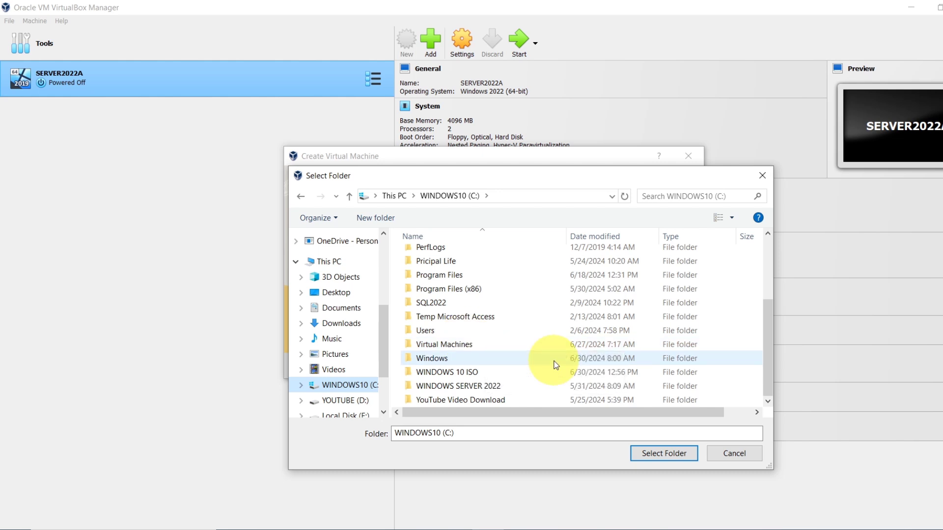
pyautogui.doubleClick(439, 346)
pyautogui.click(653, 453)
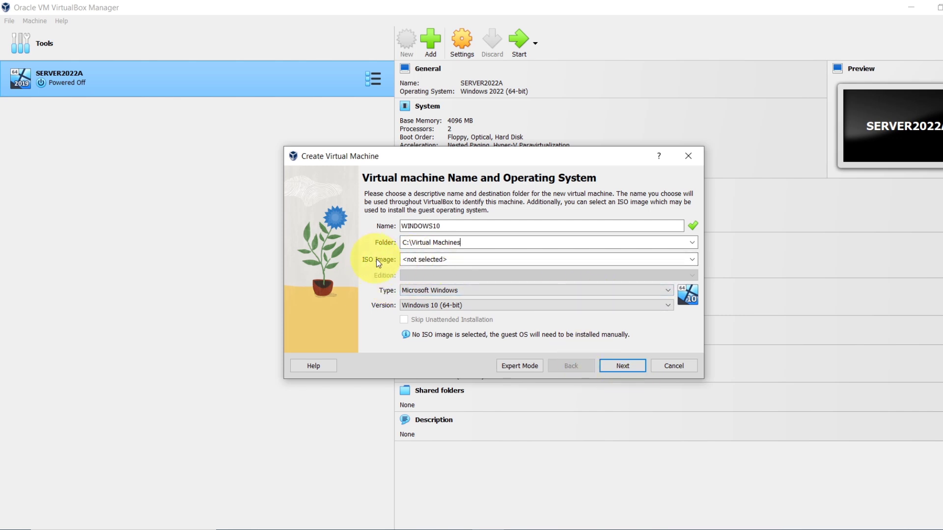
# Step: Load Windows.iso from the WINDOWS 10 ISO folder, then clear the ISO path so type and version stay editable
pyautogui.click(693, 260)
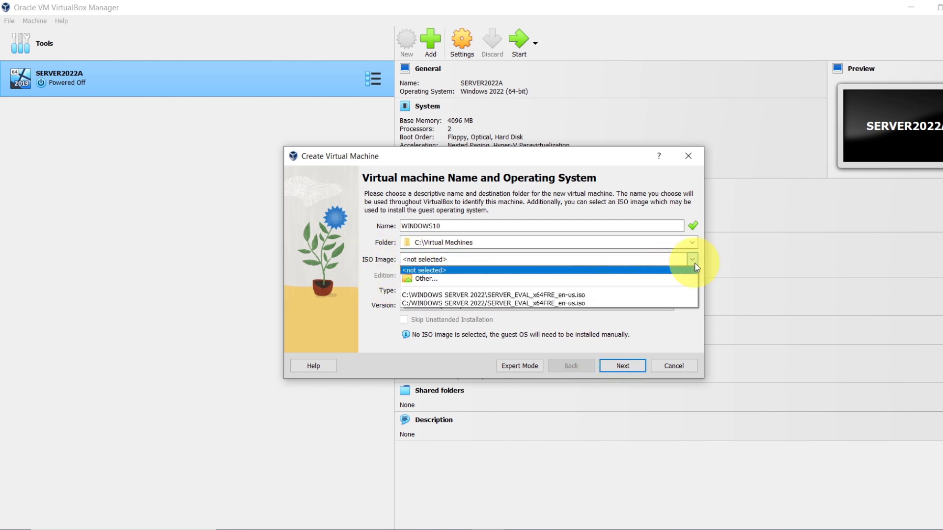
pyautogui.click(420, 277)
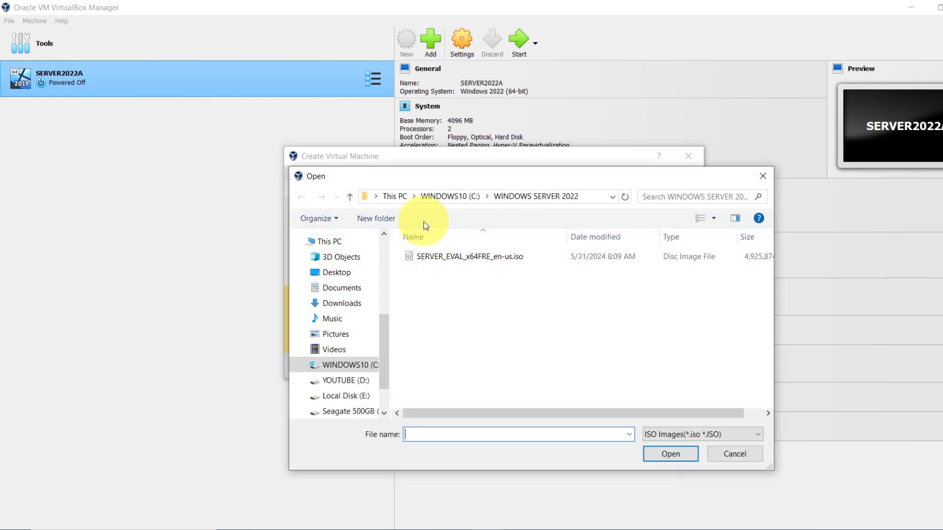
pyautogui.click(443, 196)
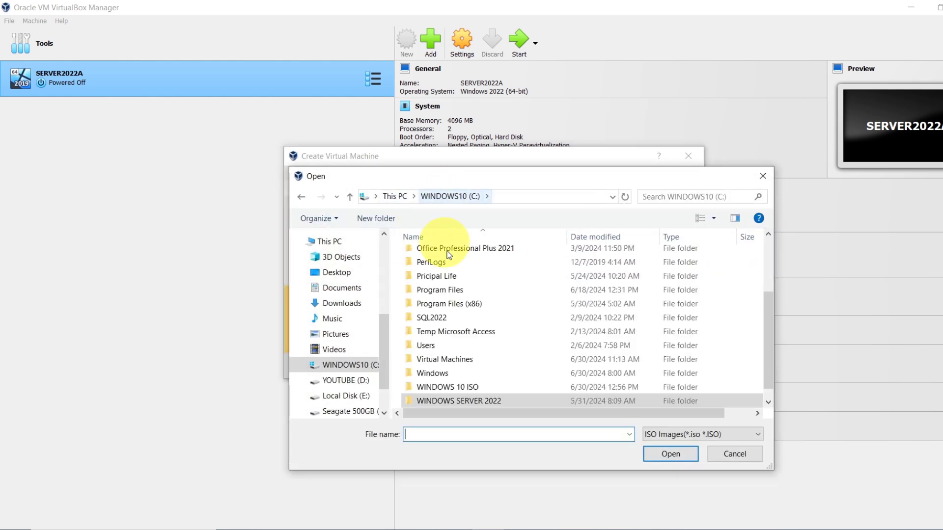
pyautogui.doubleClick(465, 388)
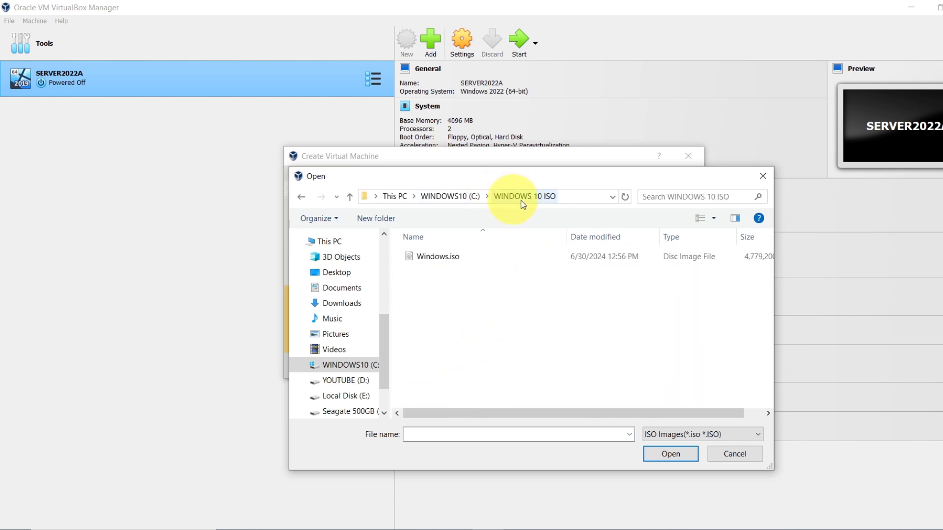
pyautogui.click(444, 264)
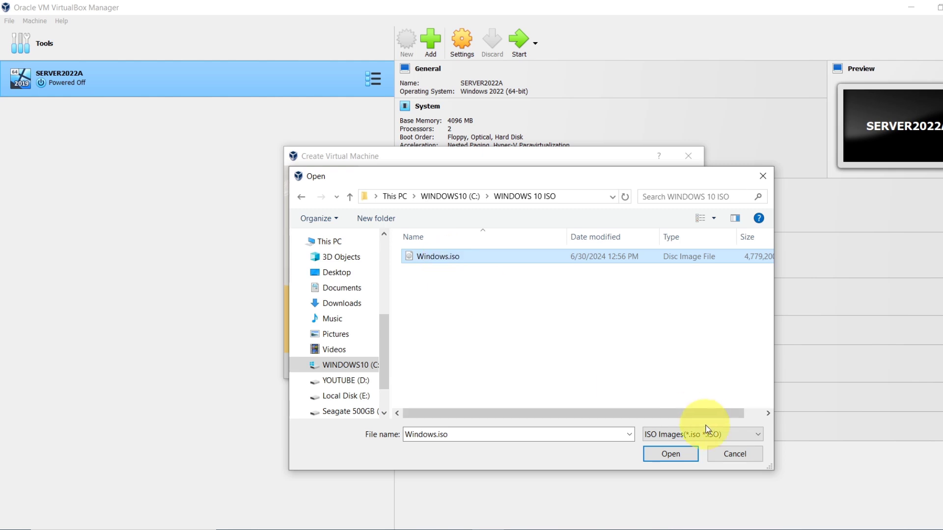
pyautogui.click(669, 454)
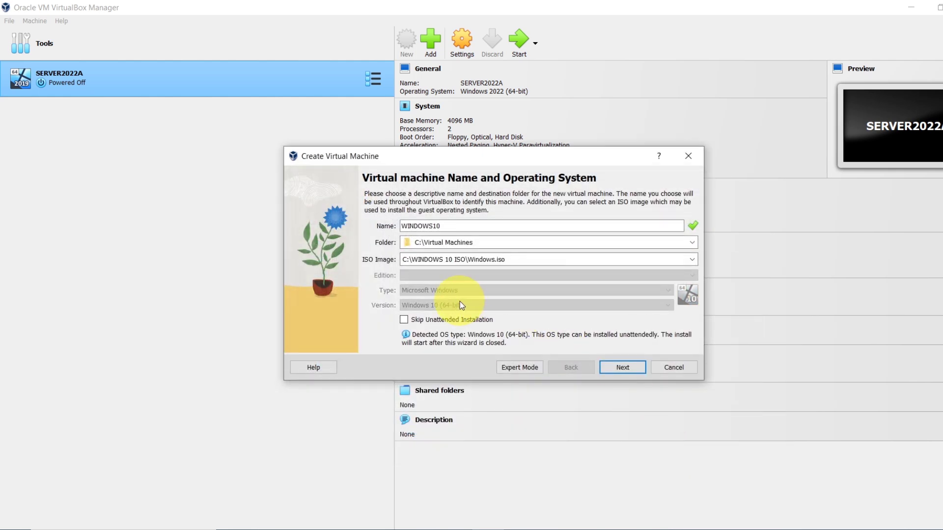
pyautogui.moveTo(534, 262); pyautogui.dragTo(381, 248)
pyautogui.press('BackSpace')
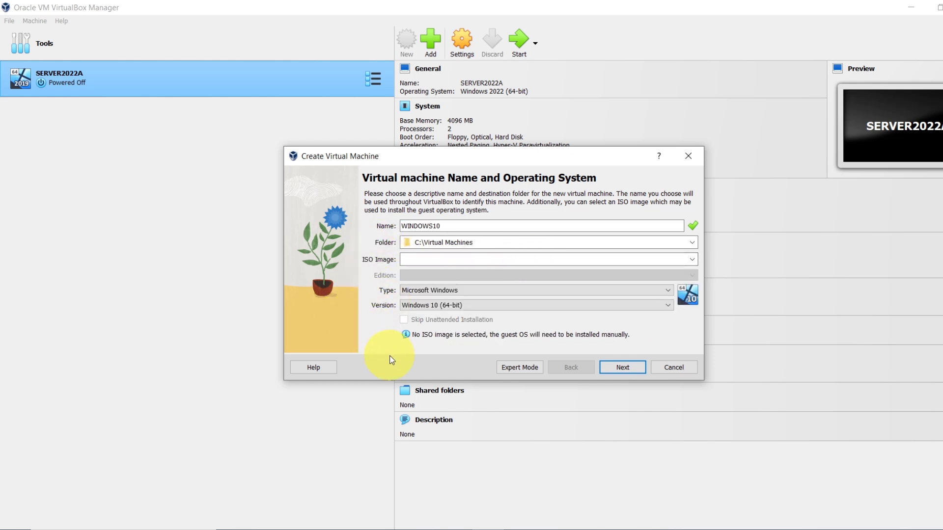
# Step: Give WINDOWS10 4096 MB memory, 2 processors and a 50 GB virtual disk, then finish creating it
pyautogui.click(639, 372)
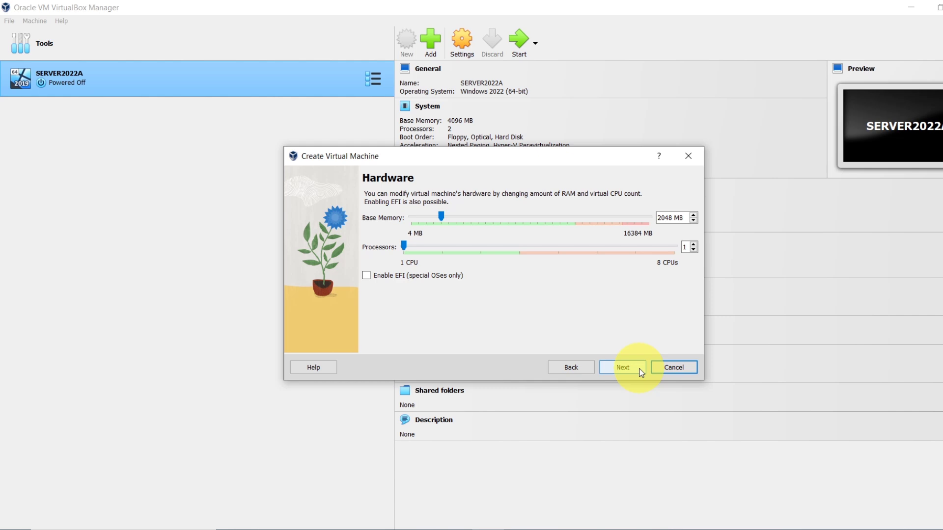
pyautogui.moveTo(441, 218); pyautogui.dragTo(470, 220)
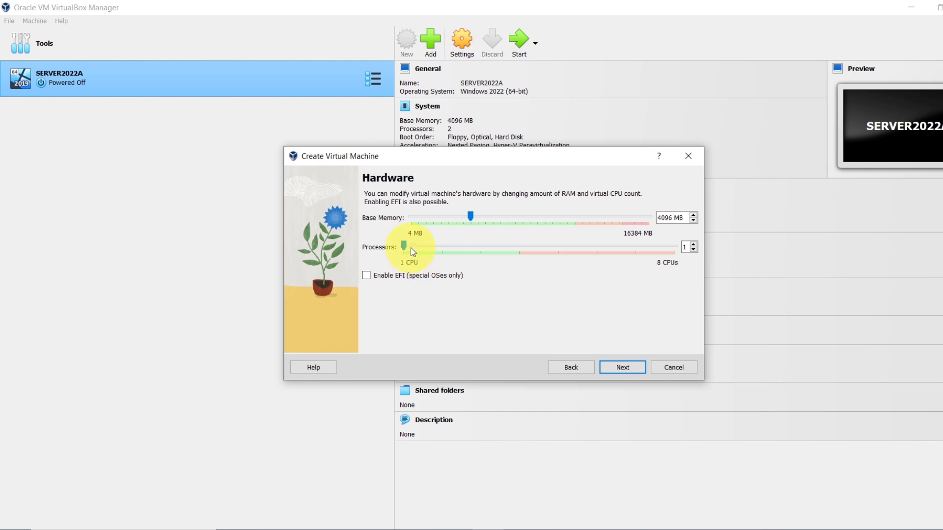
pyautogui.click(694, 245)
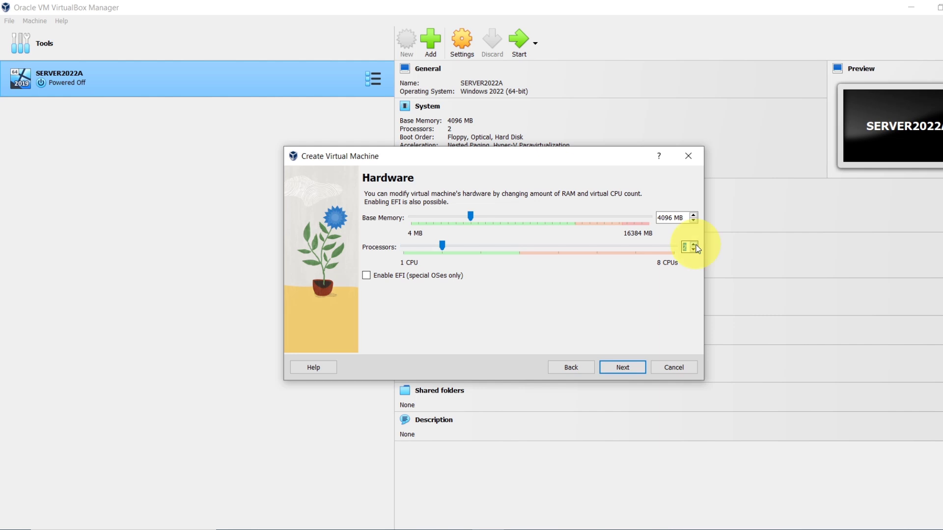
pyautogui.click(632, 368)
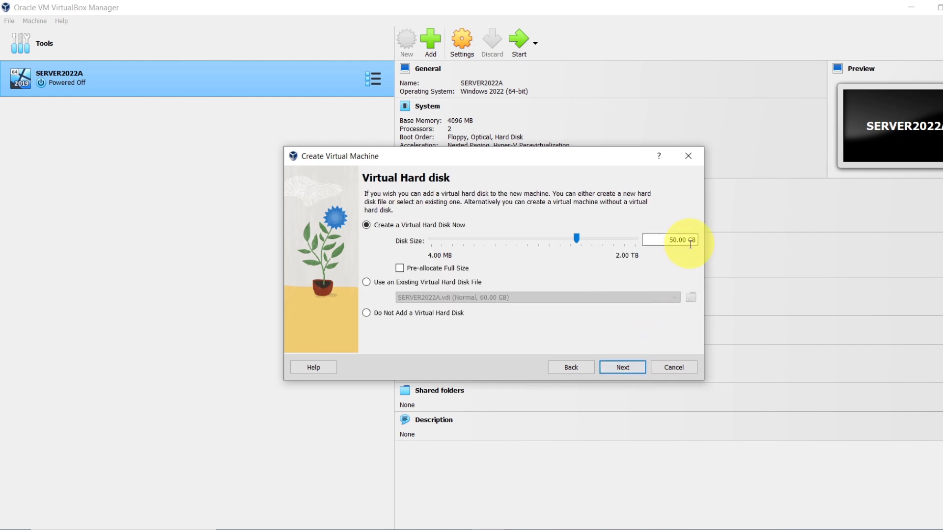
pyautogui.click(632, 371)
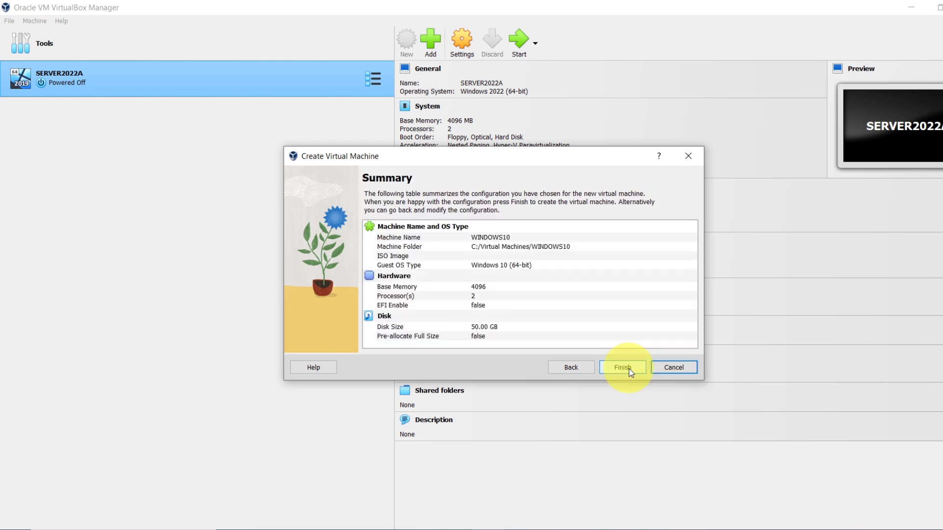
pyautogui.click(631, 372)
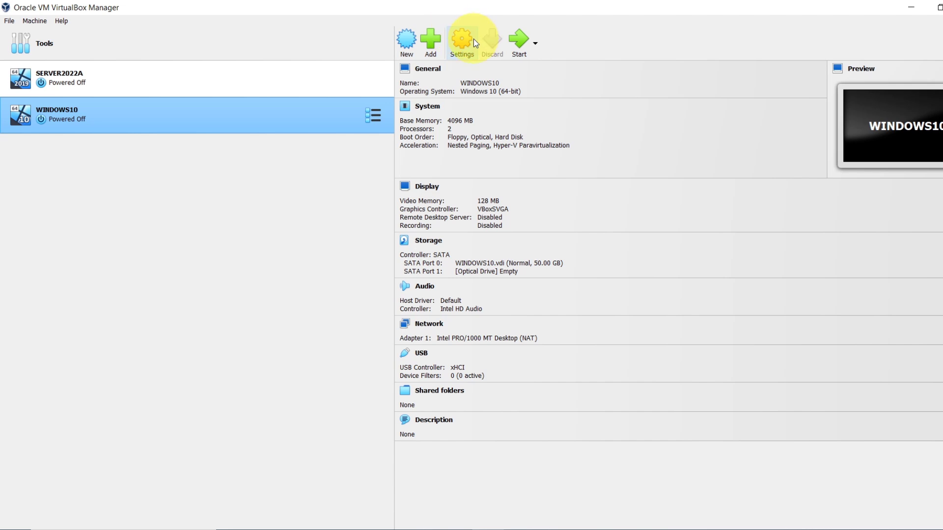
# Step: Review WINDOWS10's General and System settings, including processor and acceleration options
pyautogui.click(462, 46)
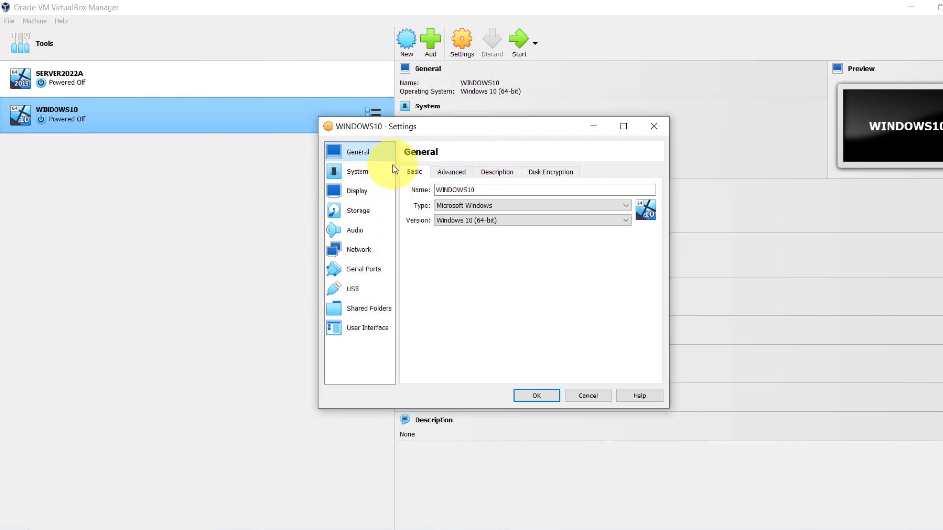
pyautogui.click(460, 168)
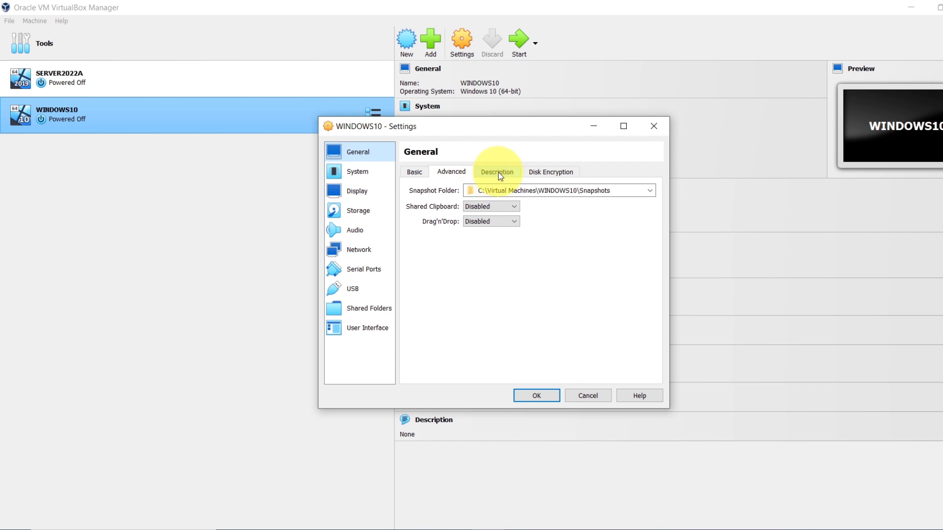
pyautogui.click(547, 174)
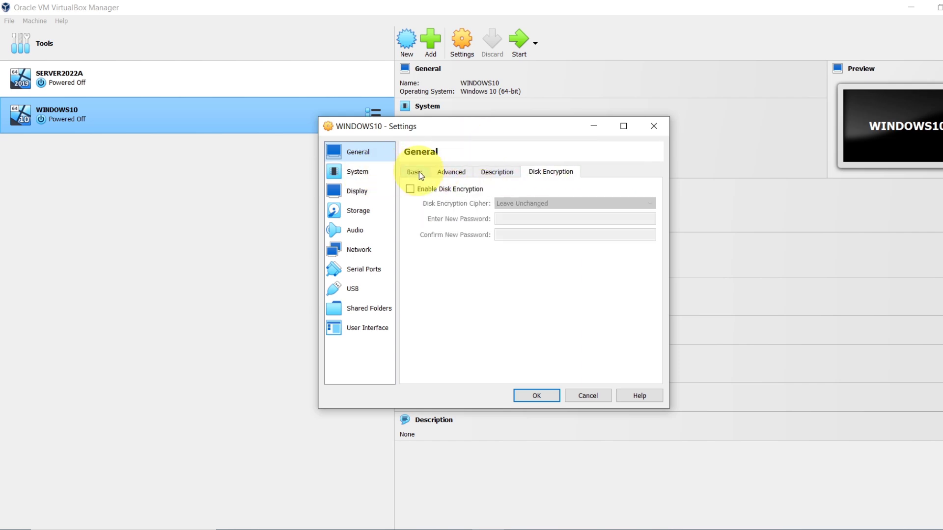
pyautogui.click(357, 176)
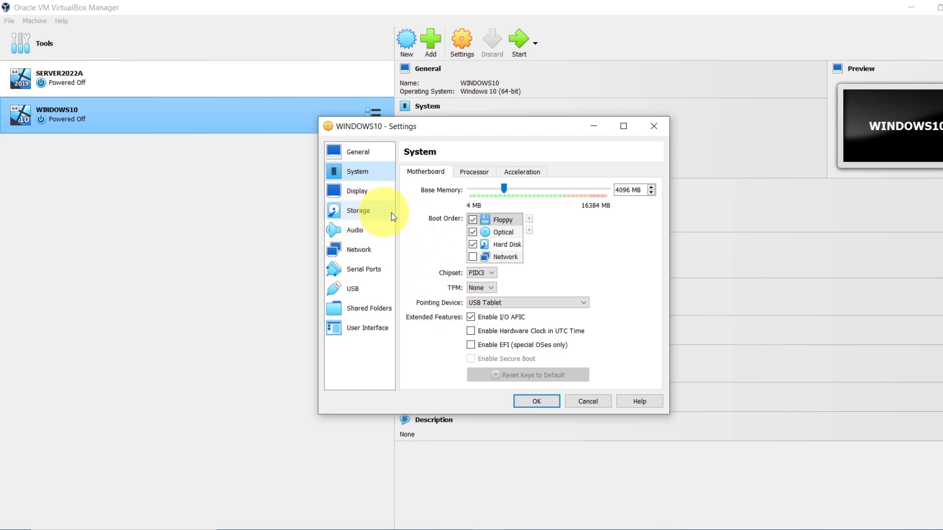
pyautogui.click(480, 173)
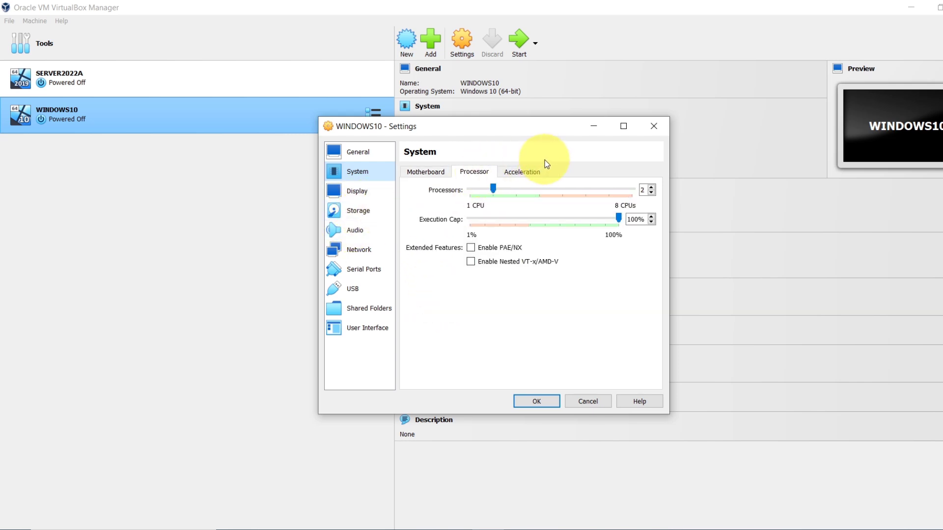
pyautogui.click(518, 170)
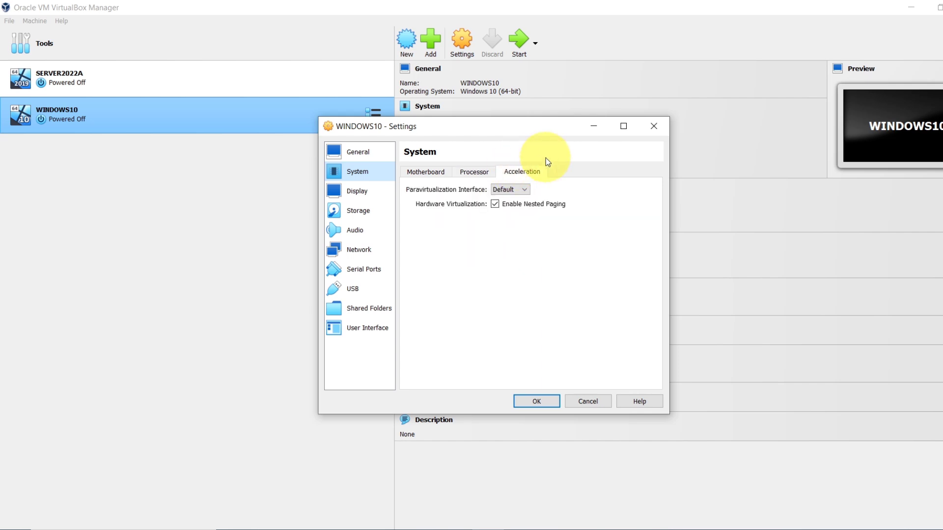
# Step: Attach Windows.iso to the empty optical drive under Storage and save the settings
pyautogui.click(364, 215)
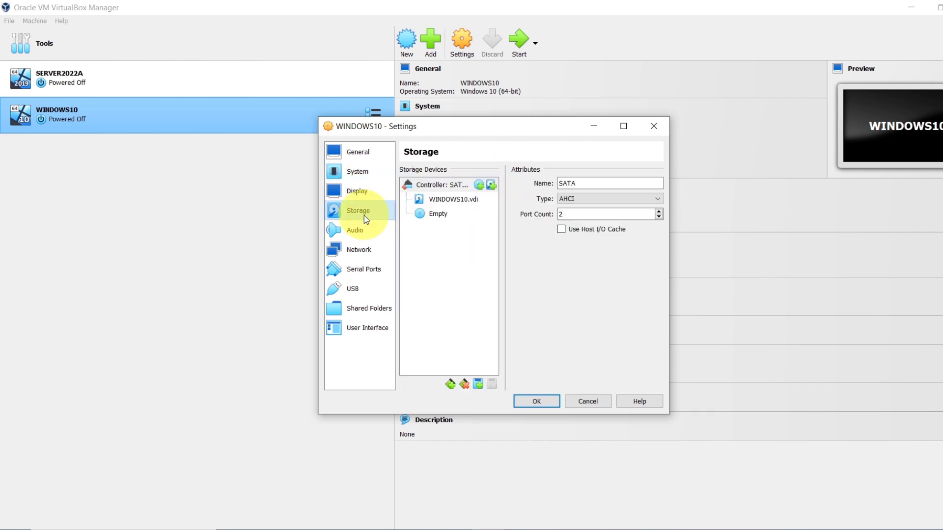
pyautogui.click(437, 215)
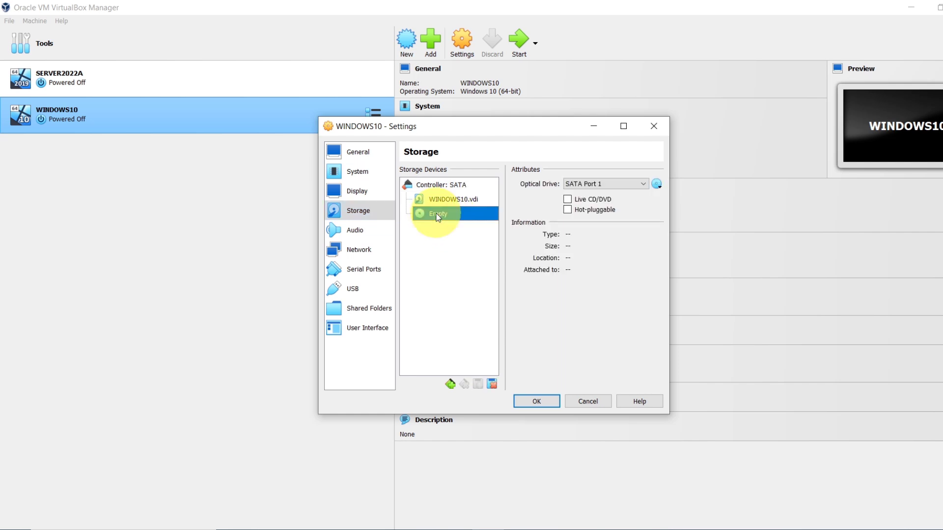
pyautogui.click(658, 184)
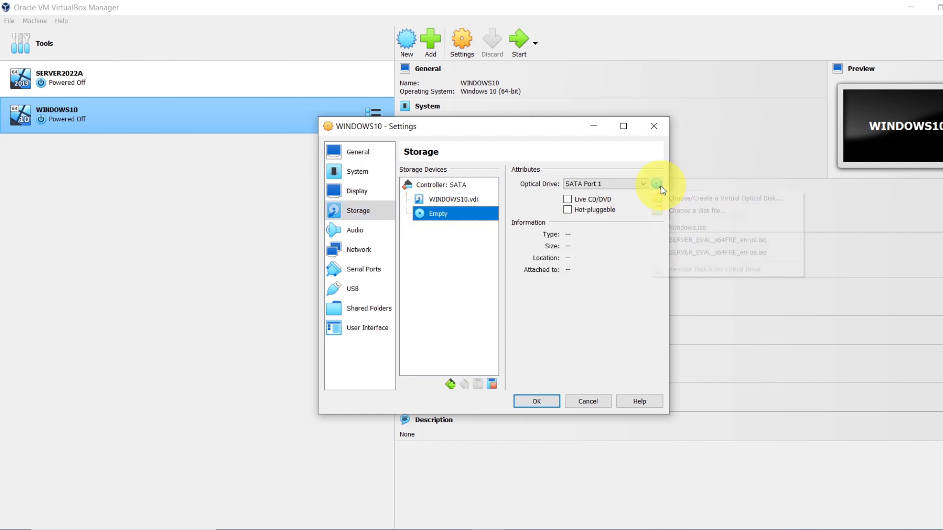
pyautogui.click(698, 211)
pyautogui.click(490, 228)
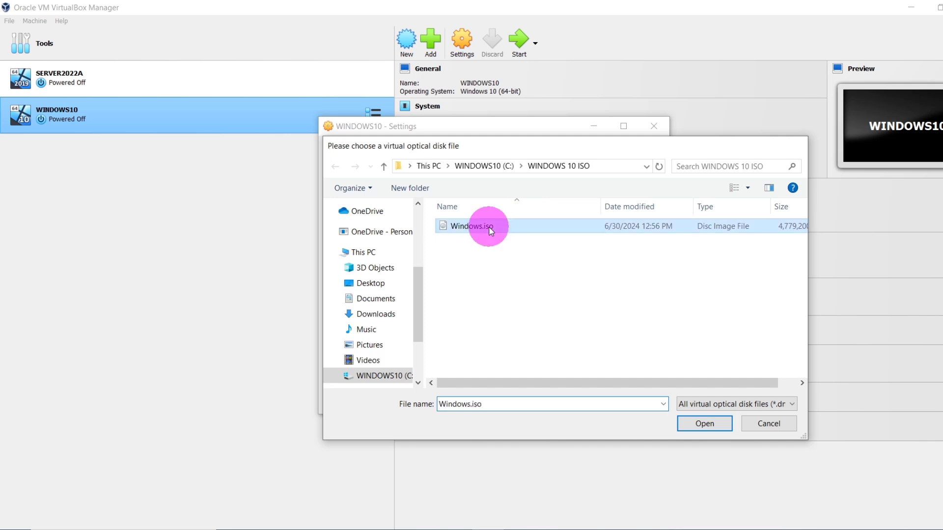
pyautogui.doubleClick(491, 229)
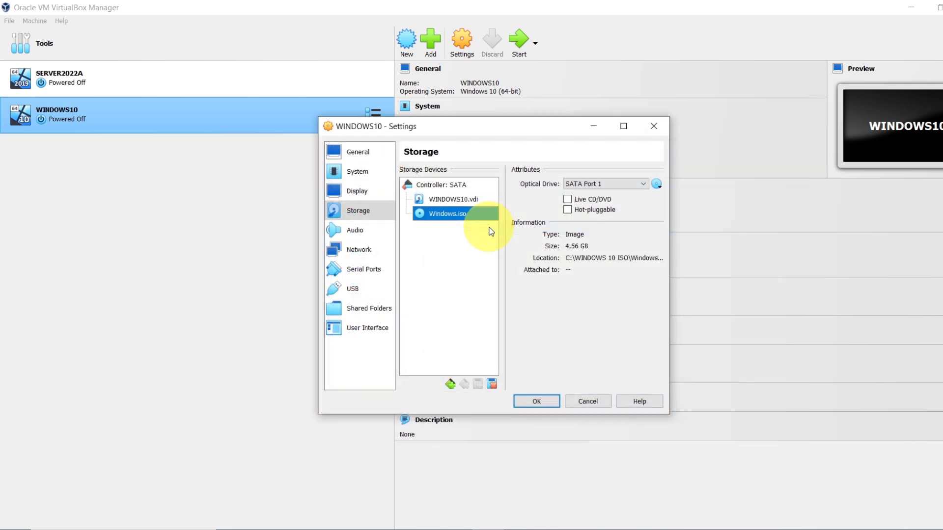
pyautogui.click(546, 401)
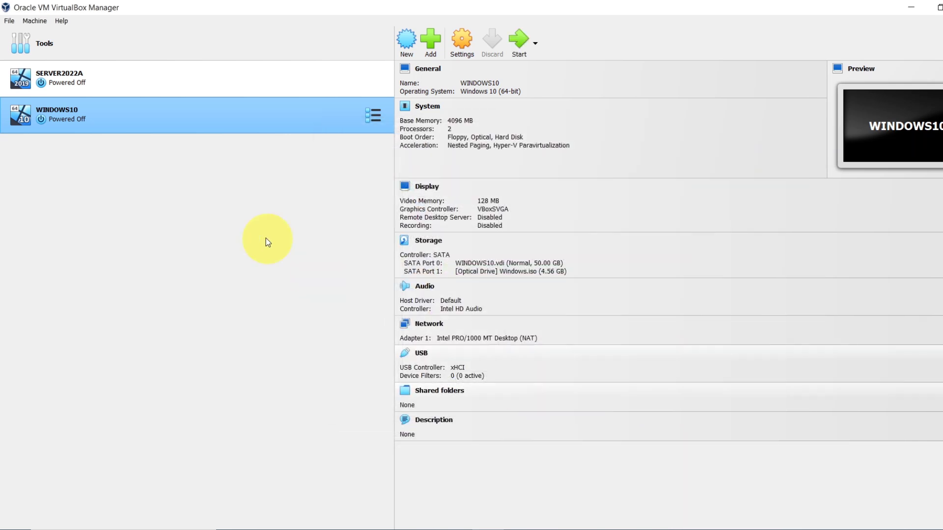
# Step: Start WINDOWS10 and maximize its VM window as it boots into Windows Setup
pyautogui.click(523, 42)
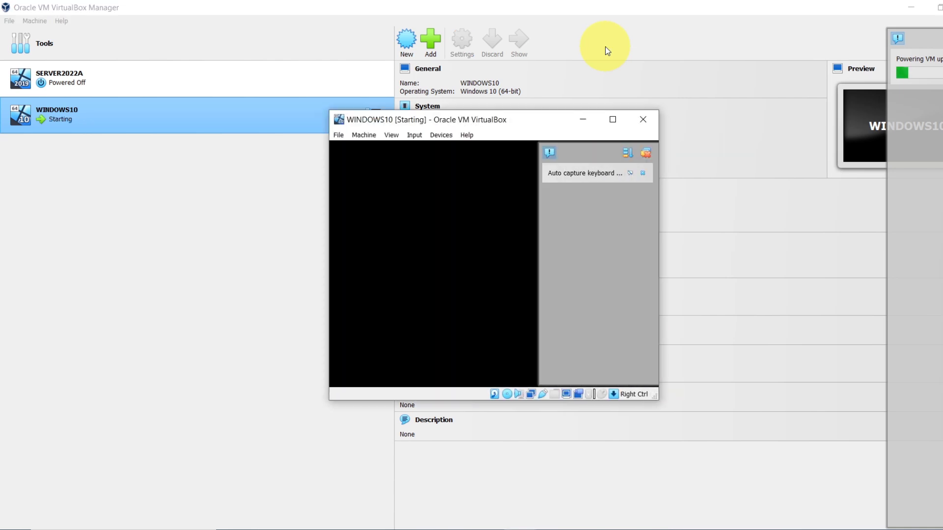
pyautogui.click(613, 121)
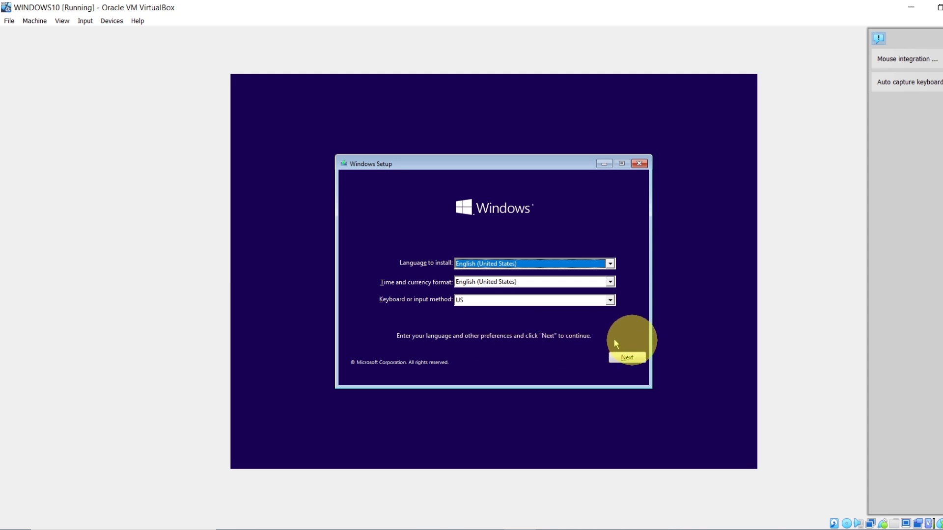
# Step: Keep the default language, start Install now, and continue without a product key
pyautogui.click(636, 357)
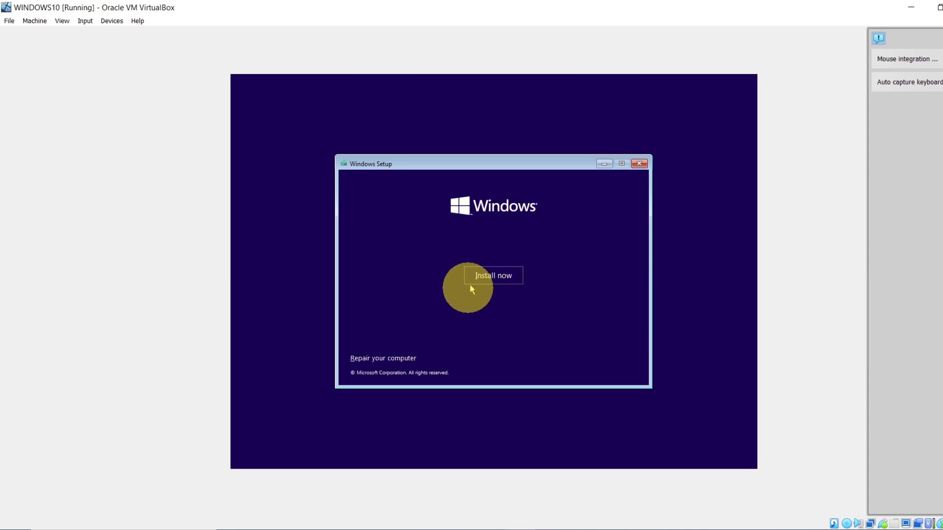
pyautogui.click(497, 277)
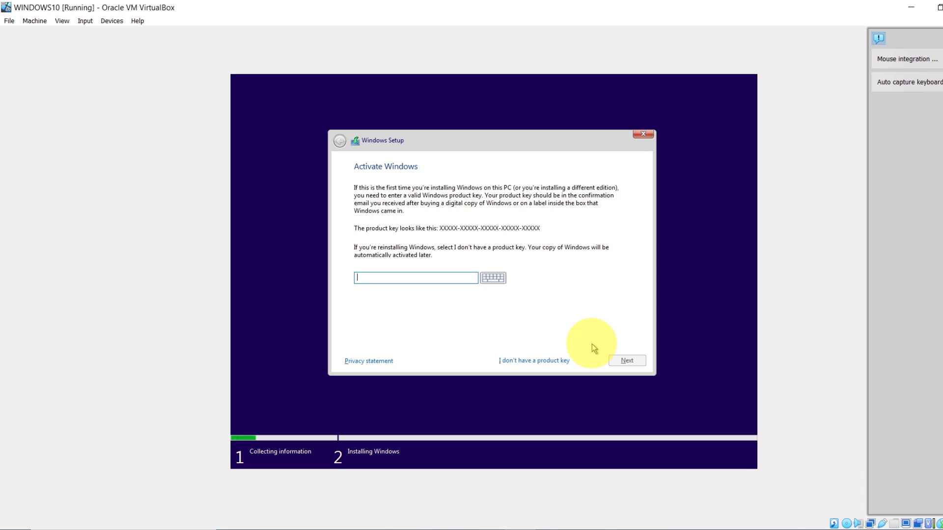
pyautogui.click(537, 362)
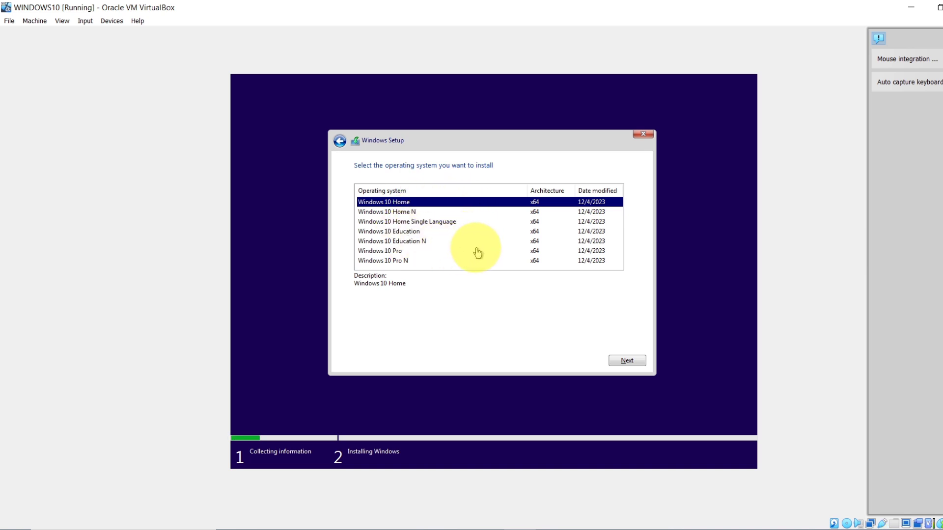
# Step: Select the Windows 10 Pro edition and accept the license terms
pyautogui.click(419, 232)
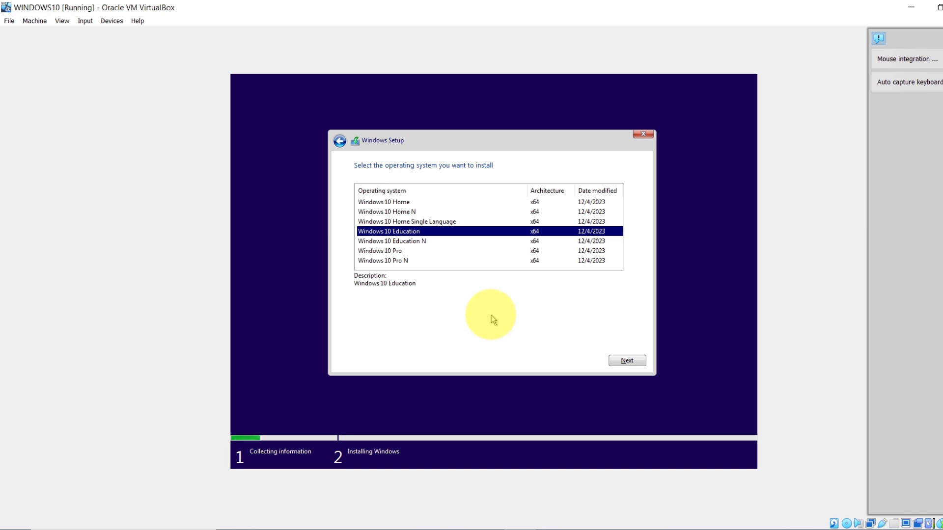
pyautogui.click(383, 251)
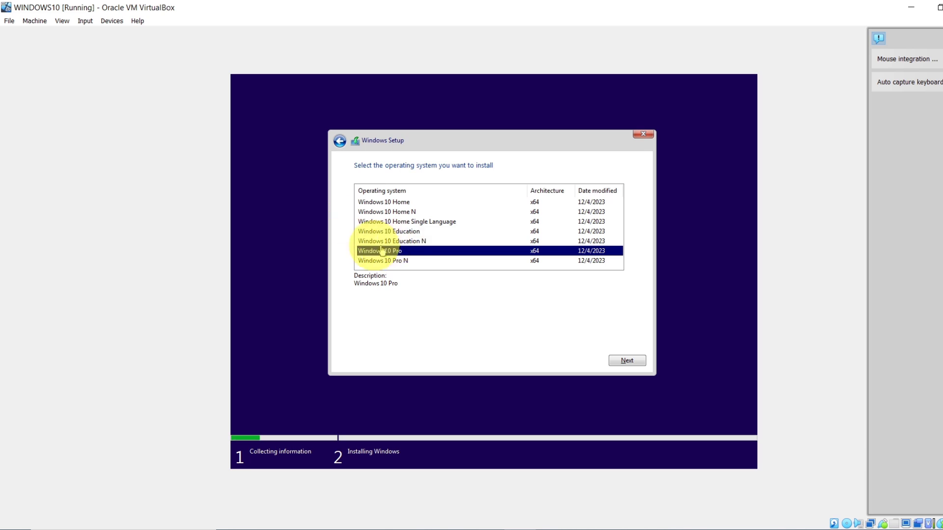
pyautogui.click(627, 361)
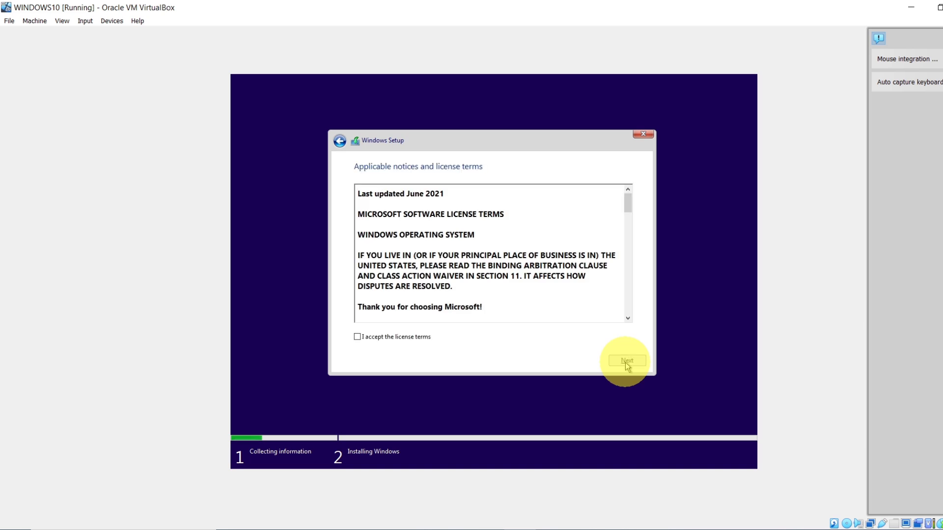
pyautogui.click(357, 337)
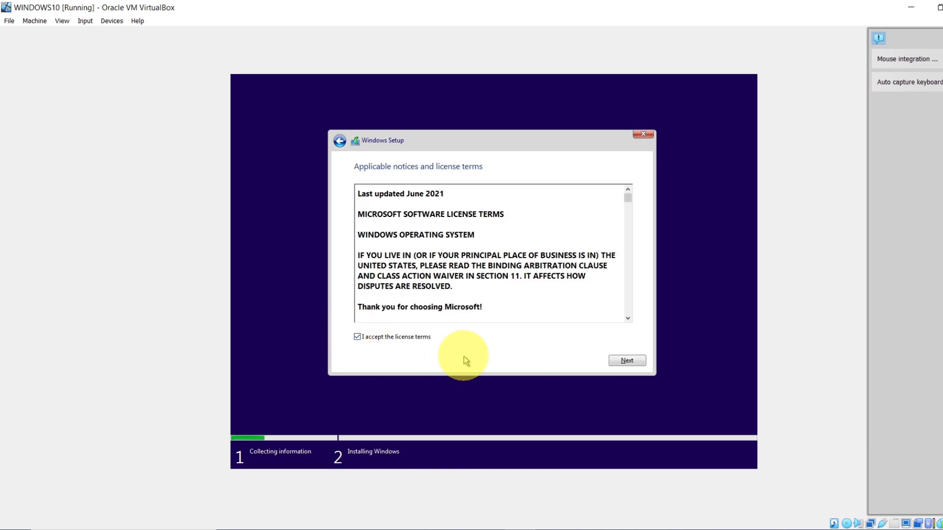
pyautogui.click(627, 361)
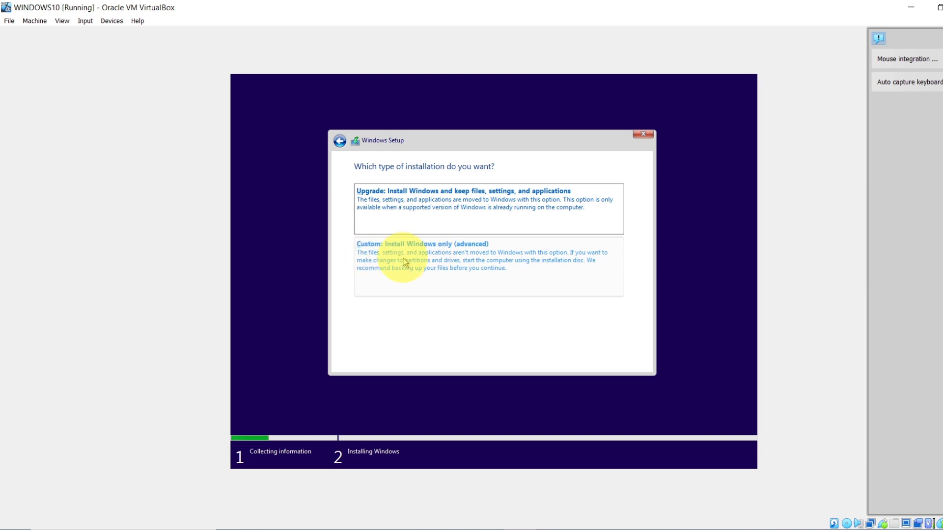
# Step: Choose the custom install and install Windows onto Drive 0's 50.0 GB unallocated space
pyautogui.click(432, 255)
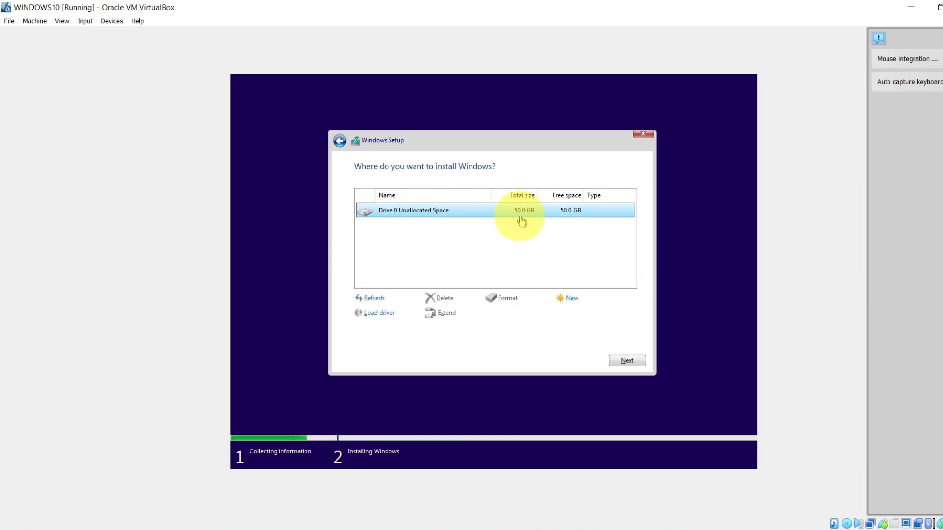
pyautogui.click(627, 362)
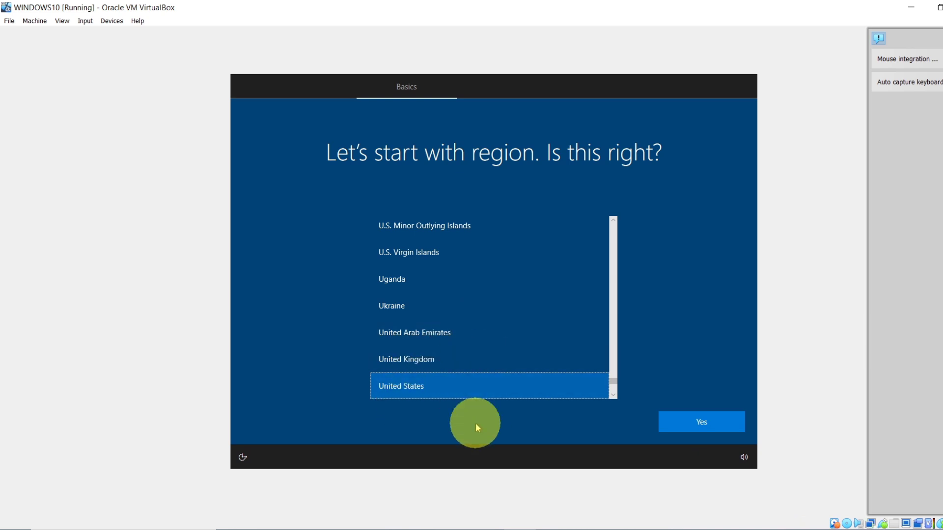
# Step: Confirm United States as region and US keyboard, skipping a second layout
pyautogui.click(713, 430)
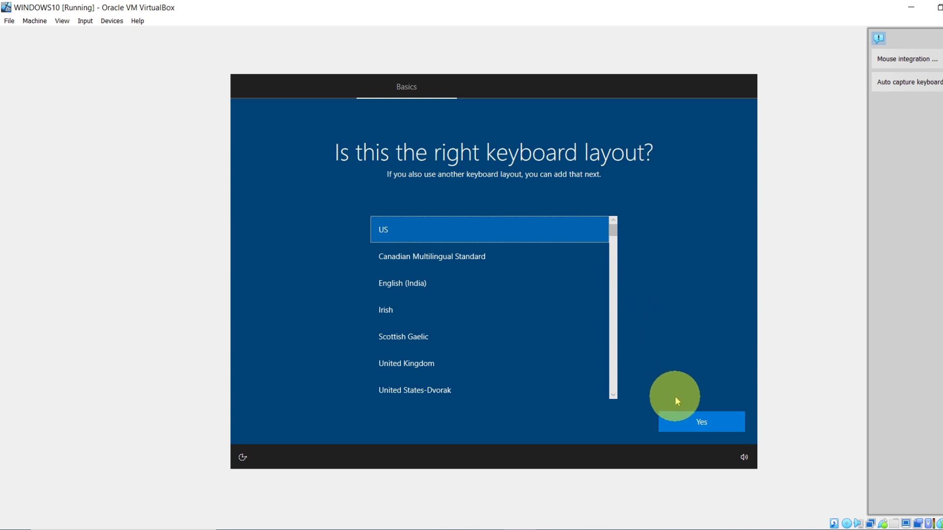
pyautogui.click(697, 425)
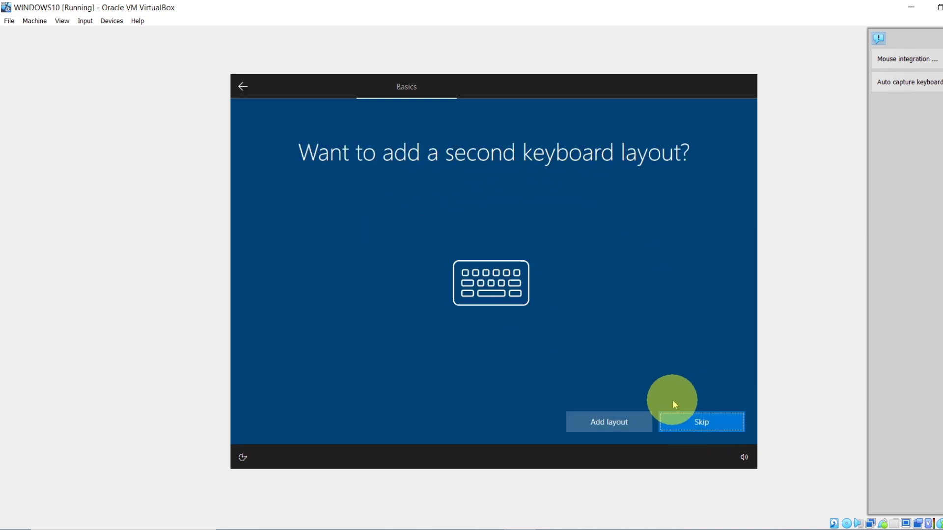
pyautogui.click(687, 420)
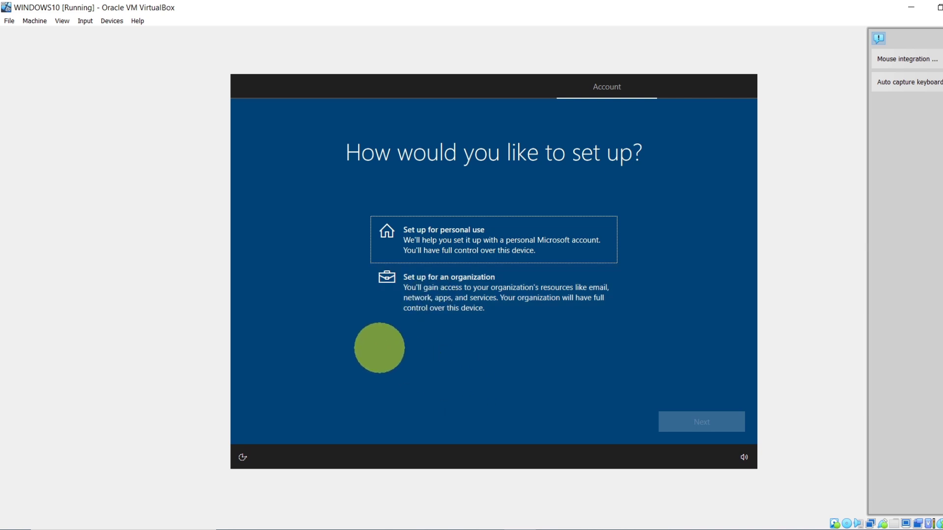
# Step: Choose personal use, then an offline account with the limited experience
pyautogui.click(460, 247)
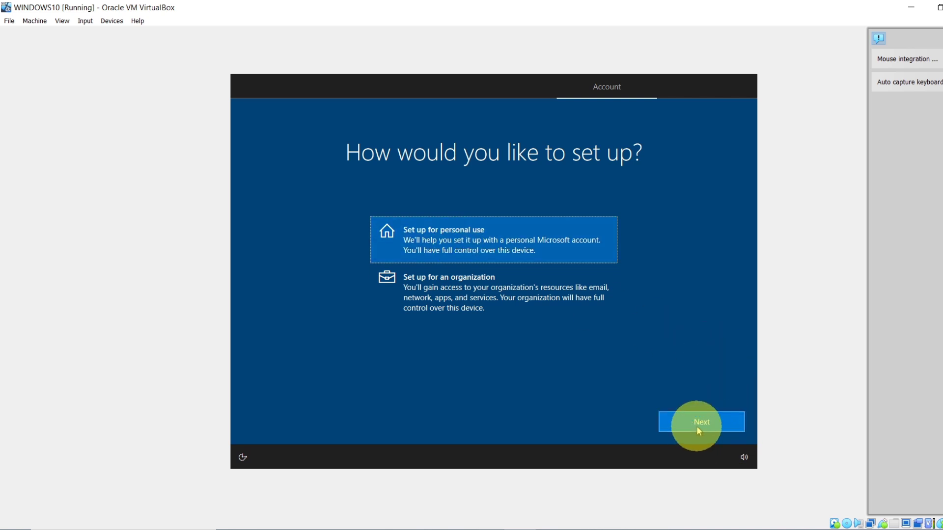
pyautogui.click(698, 427)
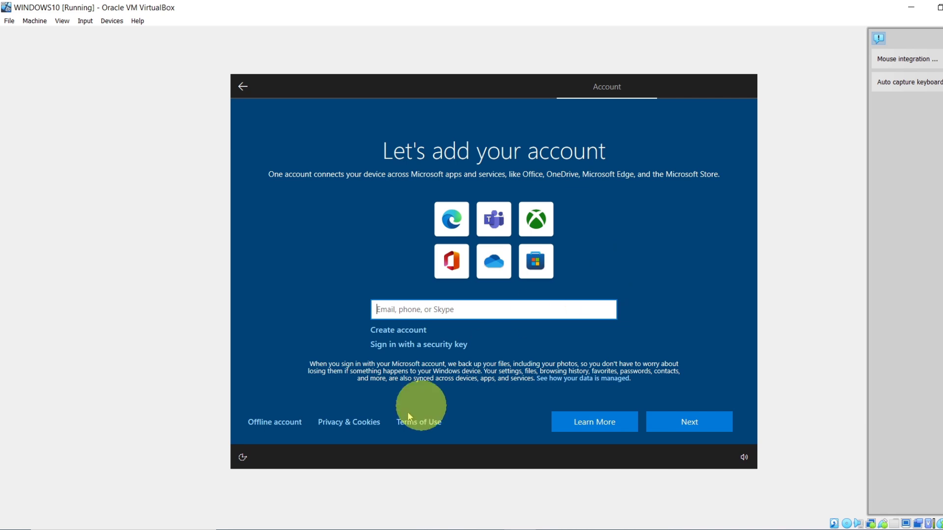
pyautogui.click(280, 426)
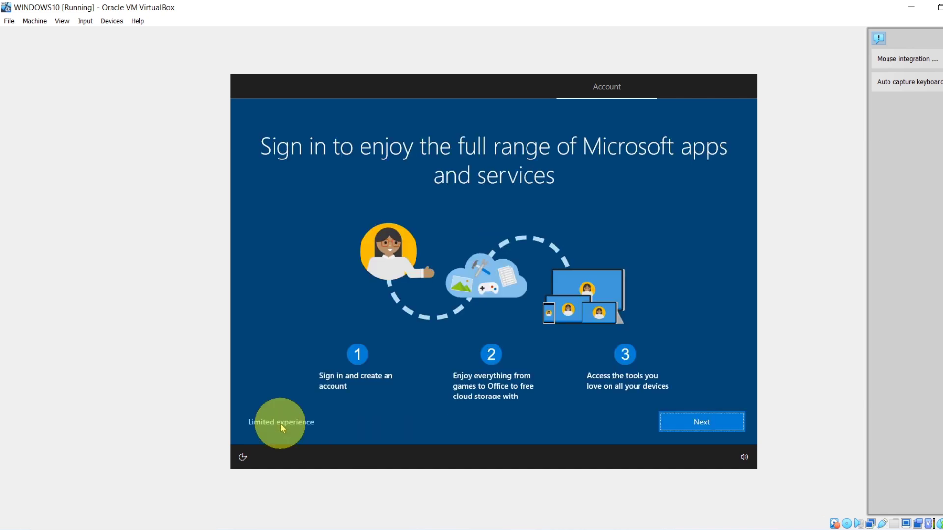
pyautogui.click(281, 423)
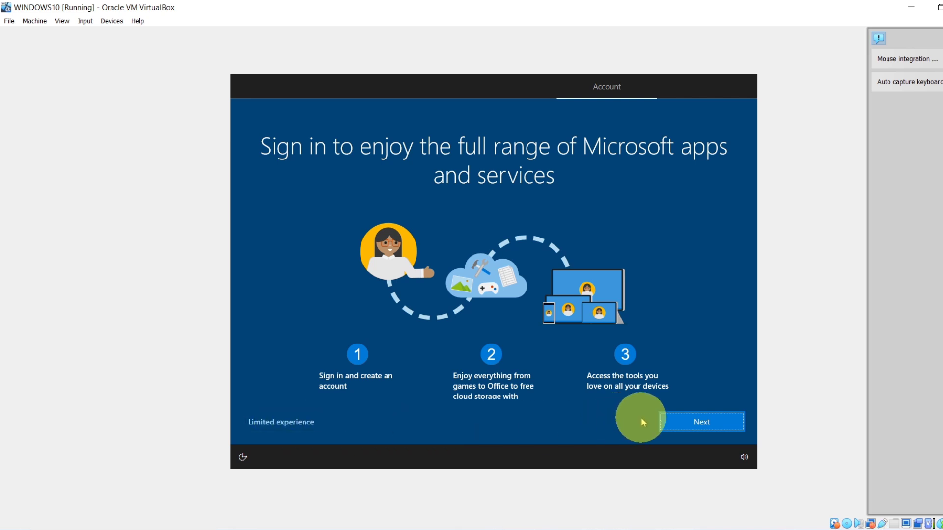
pyautogui.click(274, 422)
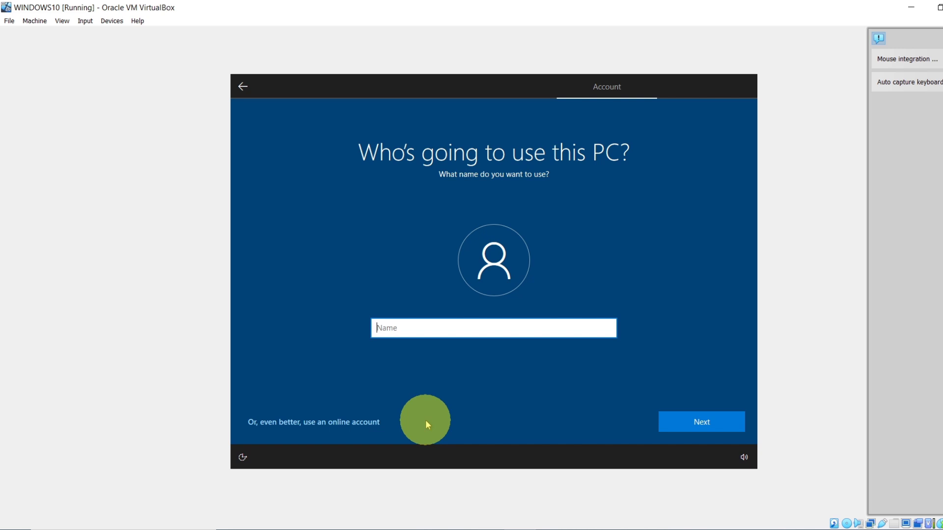
# Step: Type the local account's user name into the Name field
pyautogui.write('Jac')
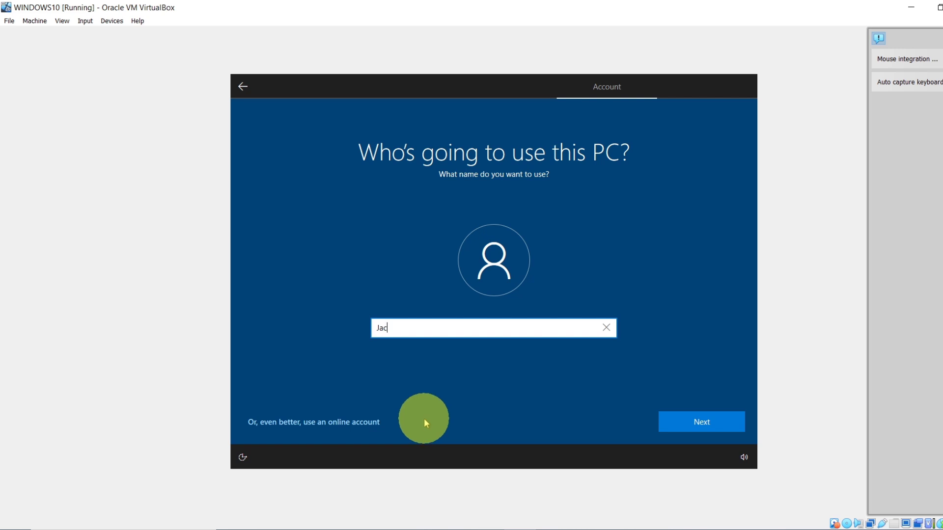
pyautogui.write('k')
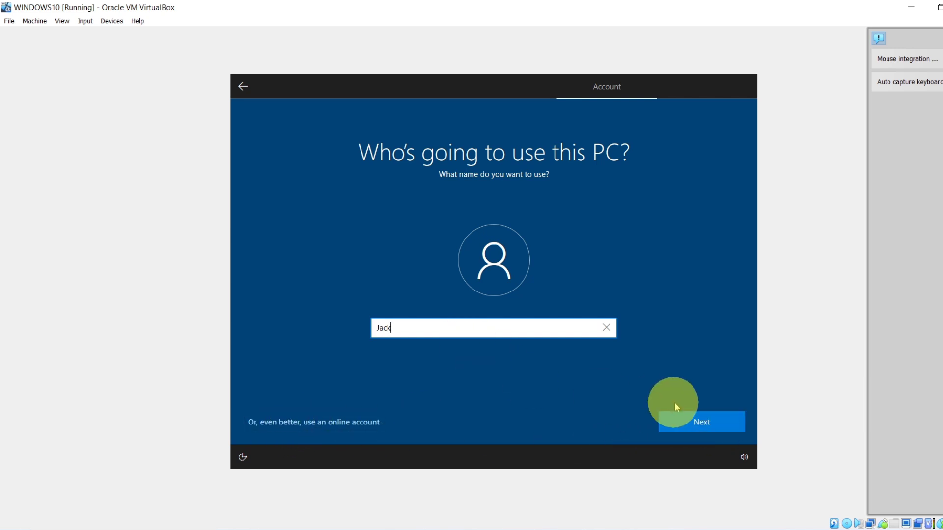
# Step: Go to the password page and enter a password for the local account, correcting it twice
pyautogui.click(720, 428)
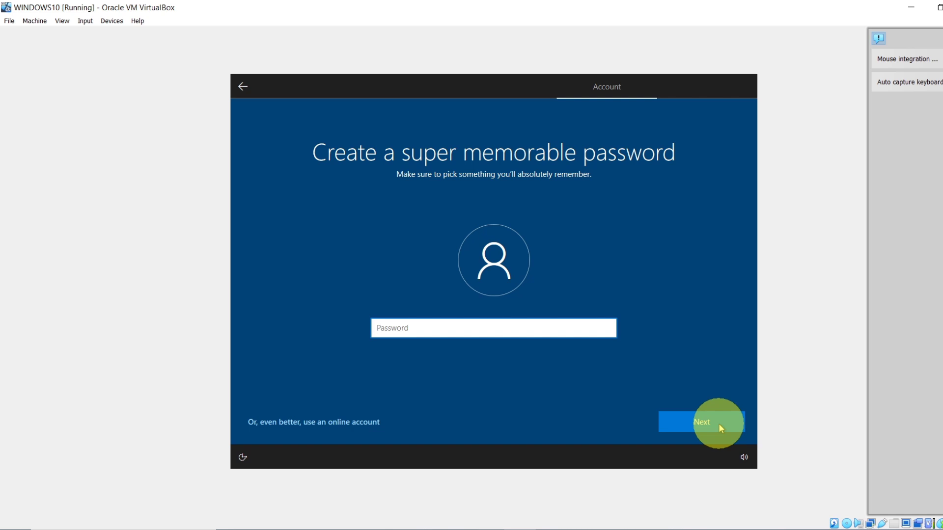
pyautogui.write('1234567890')
pyautogui.press('BackSpace')
pyautogui.press('BackSpace')
pyautogui.press('BackSpace')
pyautogui.press('BackSpace')
pyautogui.press('BackSpace')
pyautogui.press('BackSpace')
pyautogui.press('BackSpace')
pyautogui.press('BackSpace')
pyautogui.press('BackSpace')
pyautogui.press('BackSpace')
pyautogui.write('123')
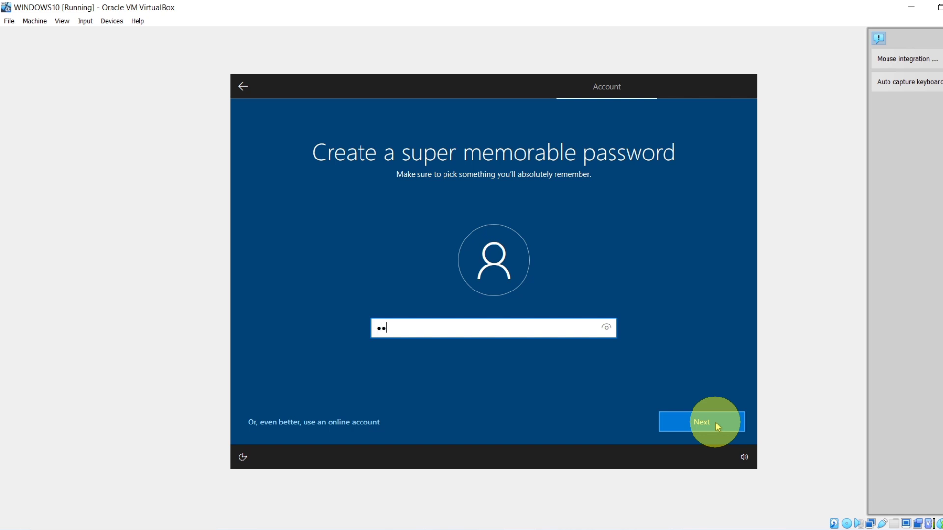
pyautogui.write('4567')
pyautogui.press('BackSpace')
pyautogui.press('BackSpace')
pyautogui.press('BackSpace')
pyautogui.press('BackSpace')
pyautogui.press('BackSpace')
pyautogui.press('BackSpace')
pyautogui.press('BackSpace')
pyautogui.write('1234567890')
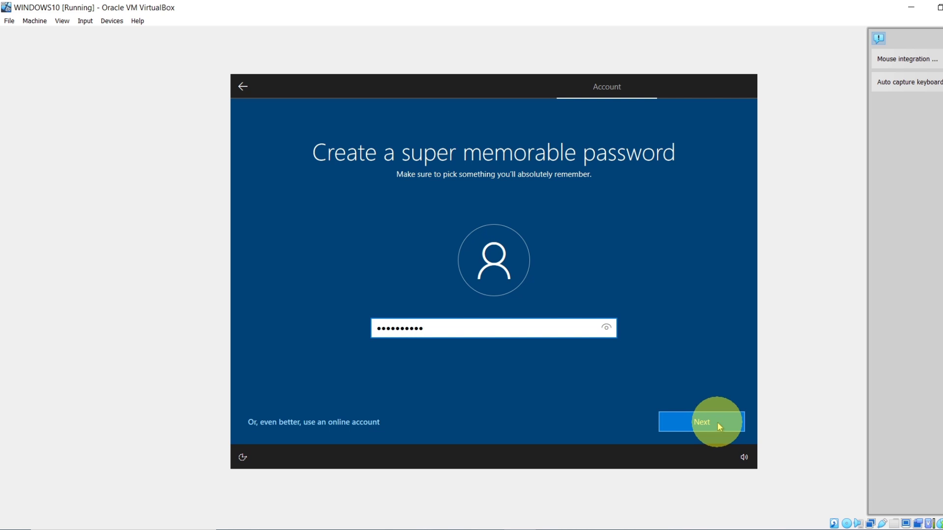
pyautogui.write('12')
# Step: Submit the password and re-enter it in the Confirm password box
pyautogui.click(720, 426)
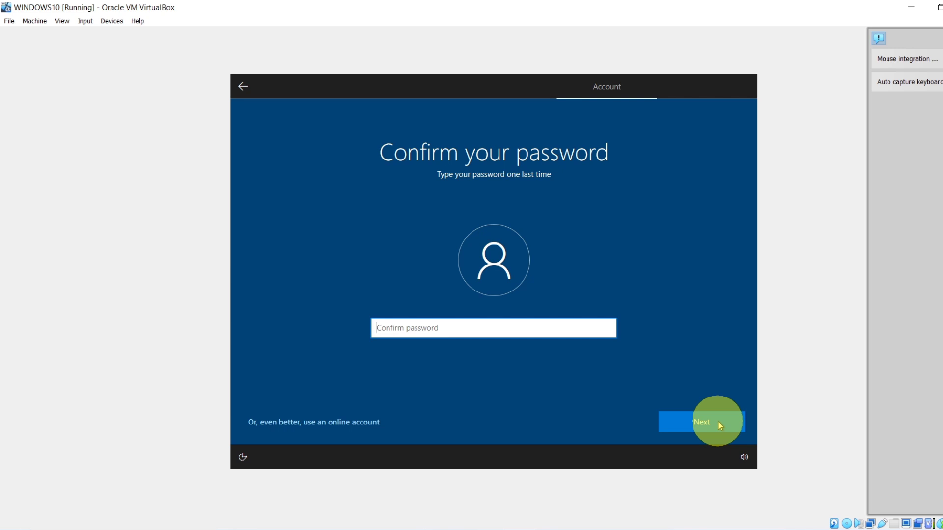
pyautogui.write('123')
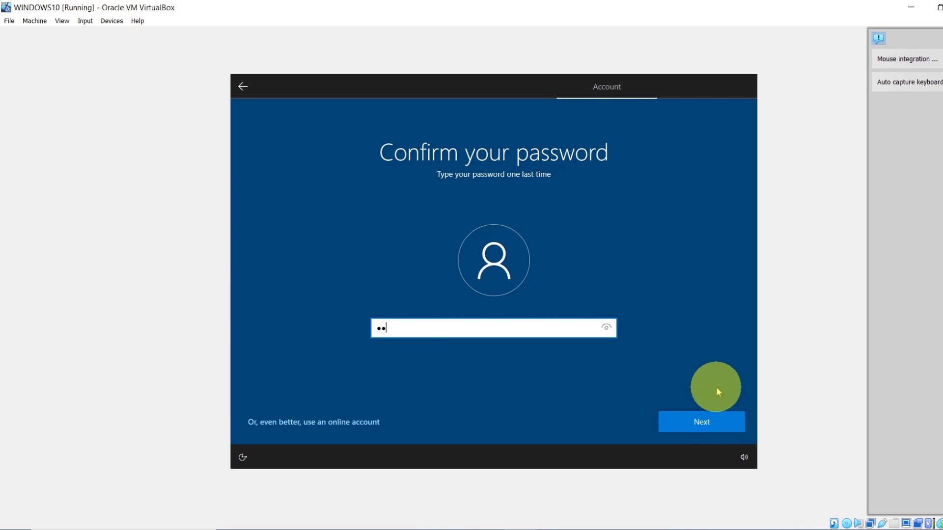
pyautogui.write('4567890!@')
pyautogui.click(708, 425)
# Step: Choose the first security question from the list and type an answer
pyautogui.click(708, 424)
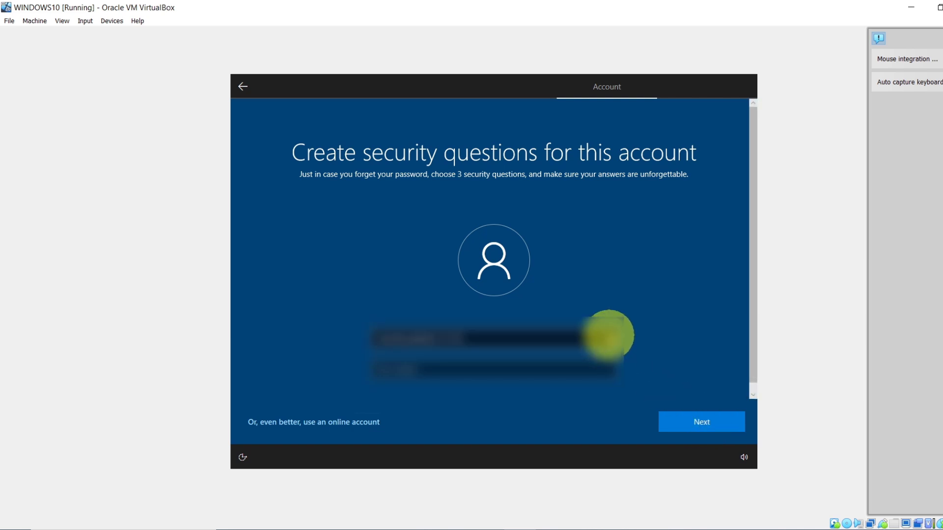
pyautogui.click(609, 334)
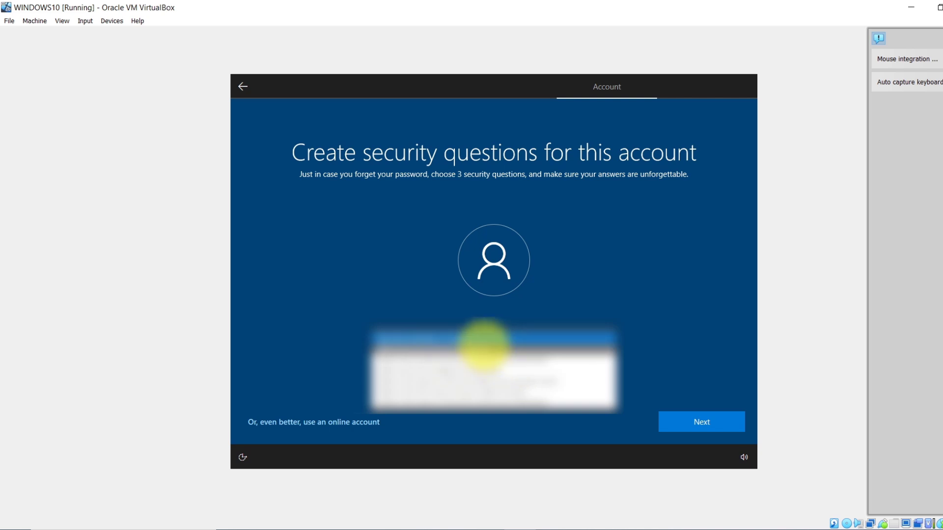
pyautogui.click(484, 343)
pyautogui.click(442, 363)
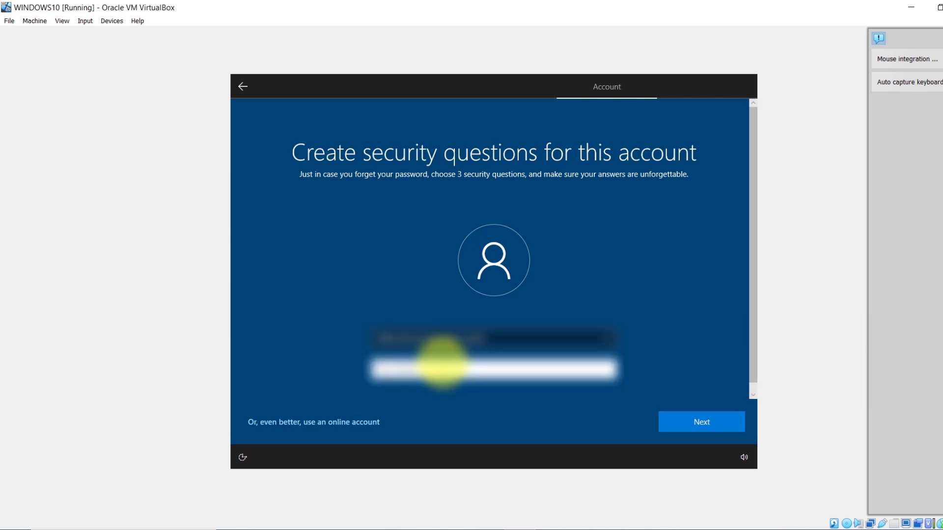
pyautogui.write('a')
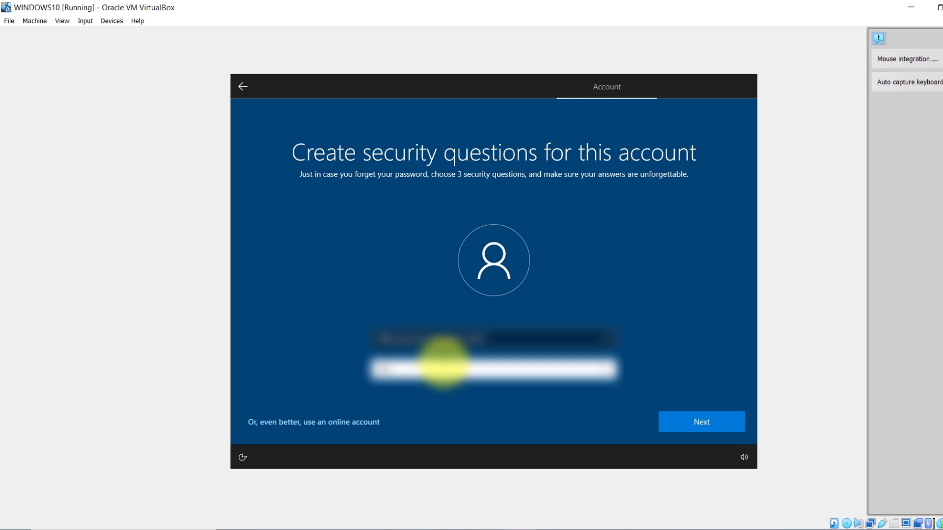
pyautogui.click(697, 424)
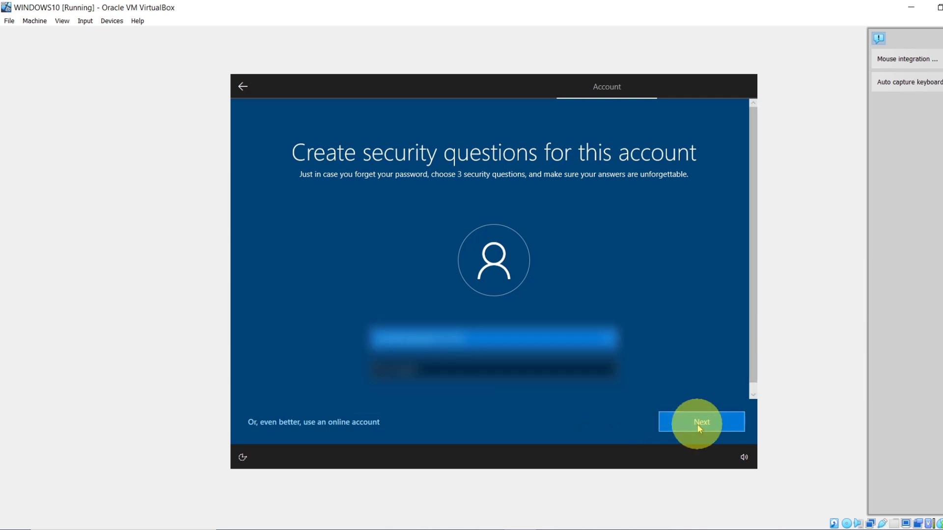
# Step: Choose the second security question and type its answer
pyautogui.click(606, 338)
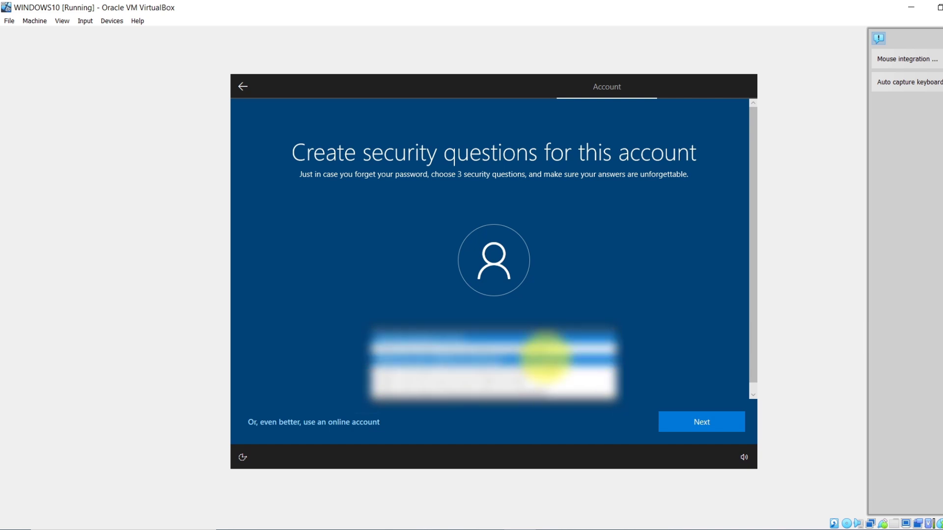
pyautogui.click(543, 359)
pyautogui.click(523, 370)
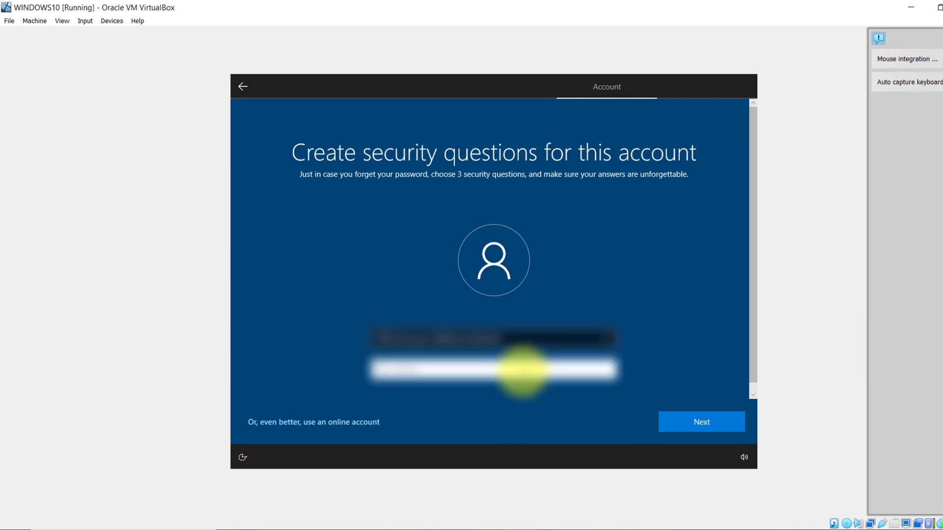
pyautogui.write('???')
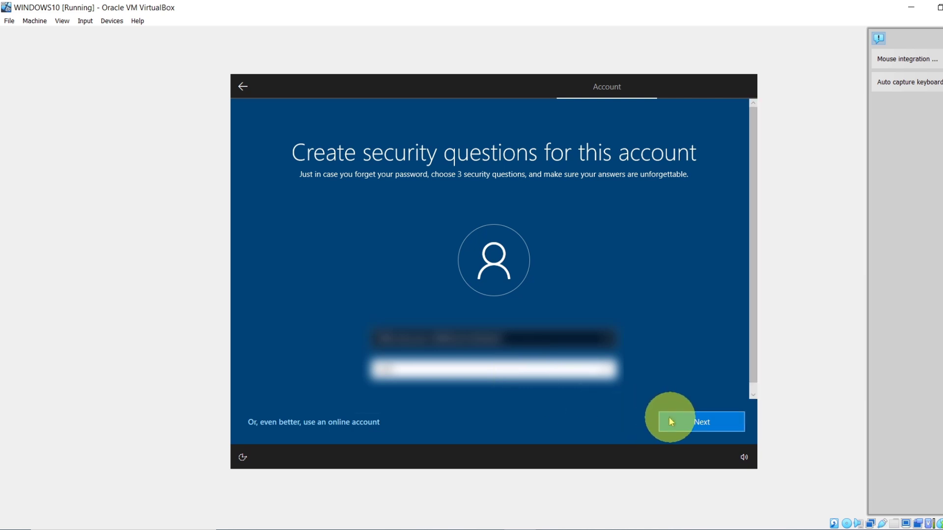
pyautogui.click(689, 421)
# Step: Choose the third security question, type its answer, and submit
pyautogui.click(606, 339)
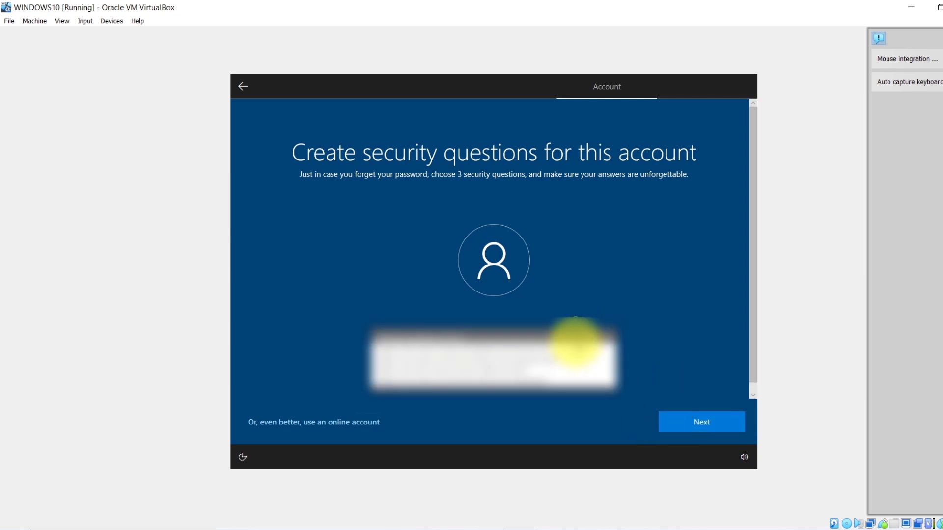
pyautogui.click(551, 347)
pyautogui.click(457, 365)
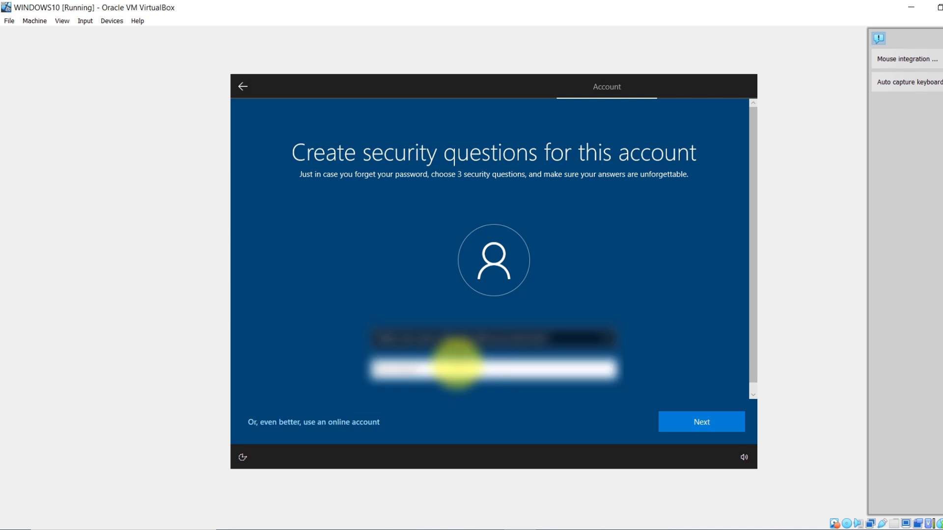
pyautogui.write('a')
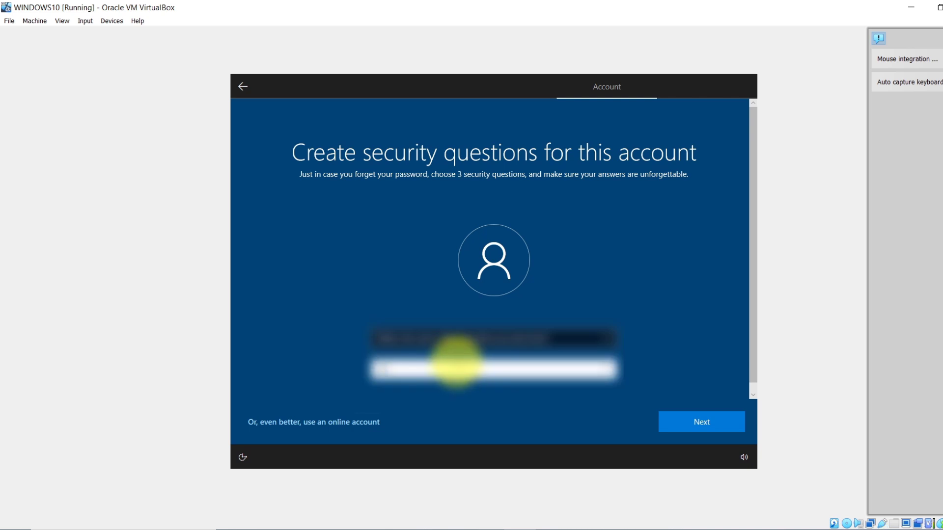
pyautogui.write('aaa')
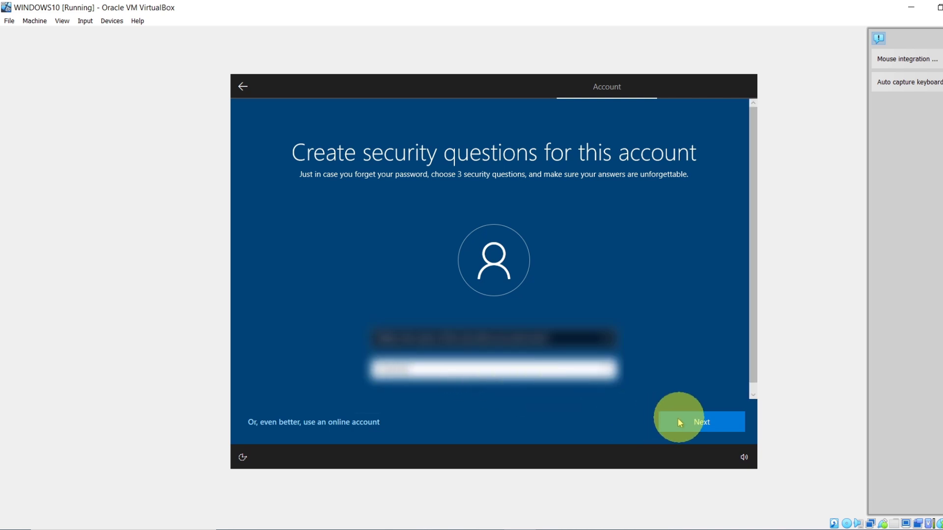
pyautogui.click(701, 421)
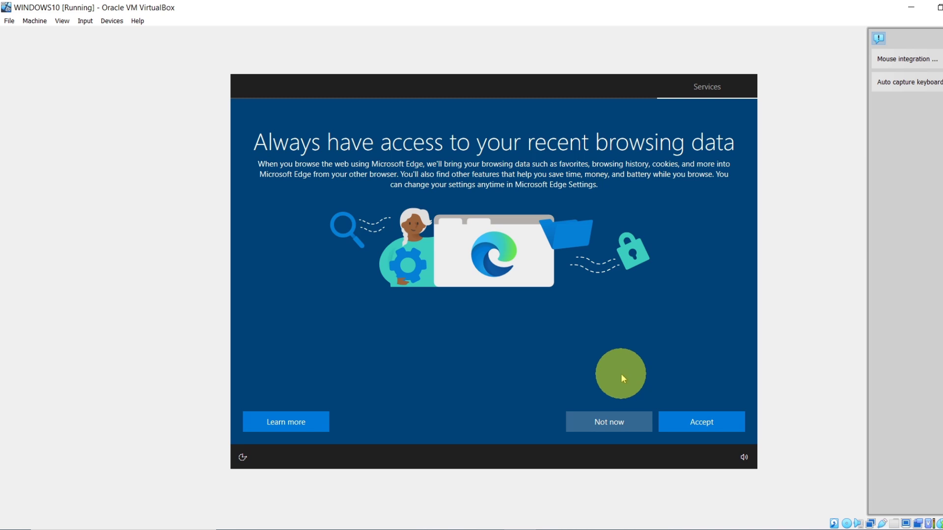
# Step: Accept the Edge browsing-data and privacy pages, skip customization, and choose Not now for Cortana
pyautogui.click(714, 429)
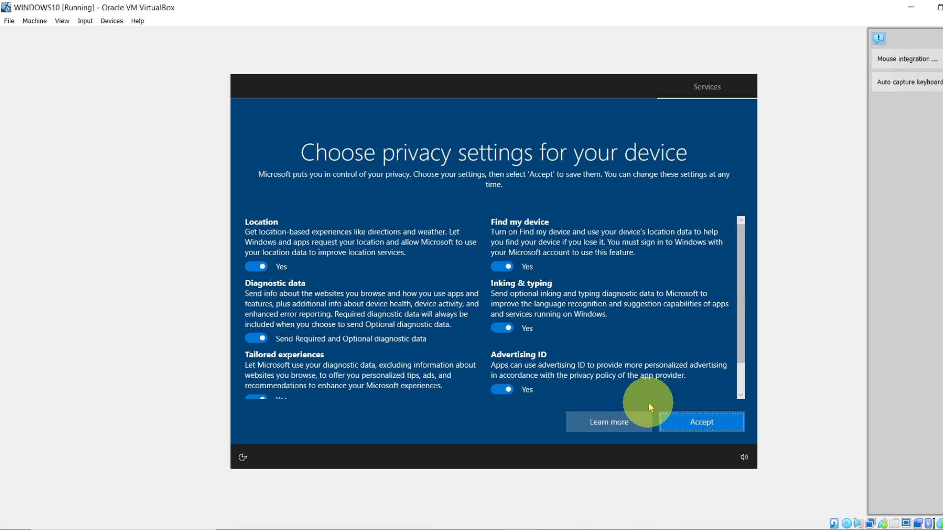
pyautogui.click(725, 426)
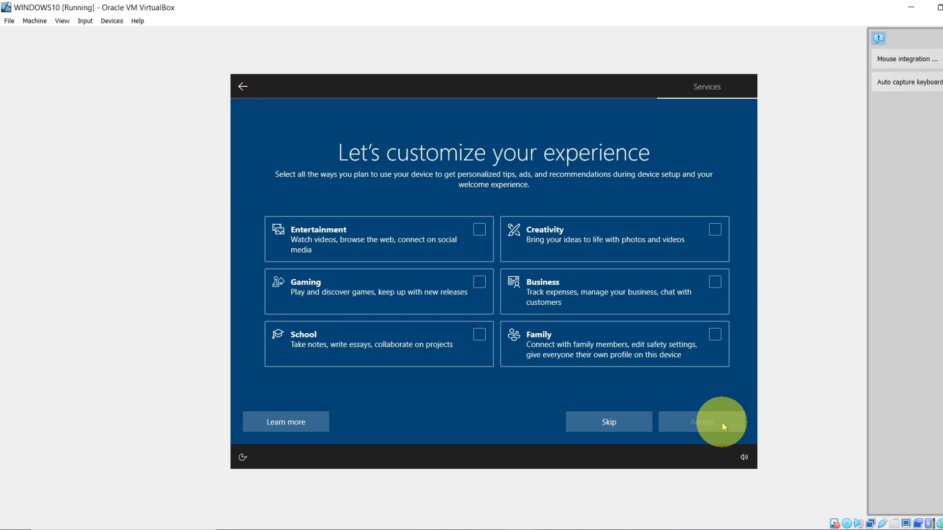
pyautogui.click(605, 419)
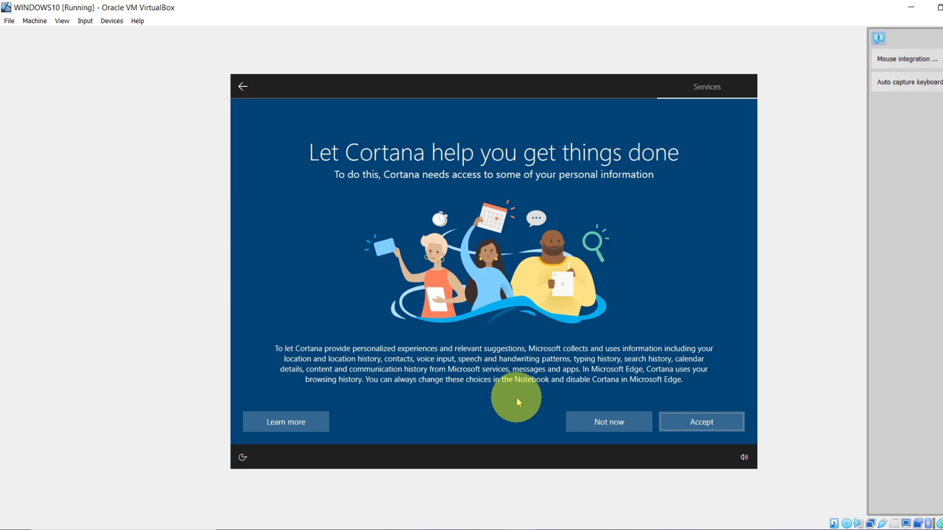
pyautogui.click(617, 423)
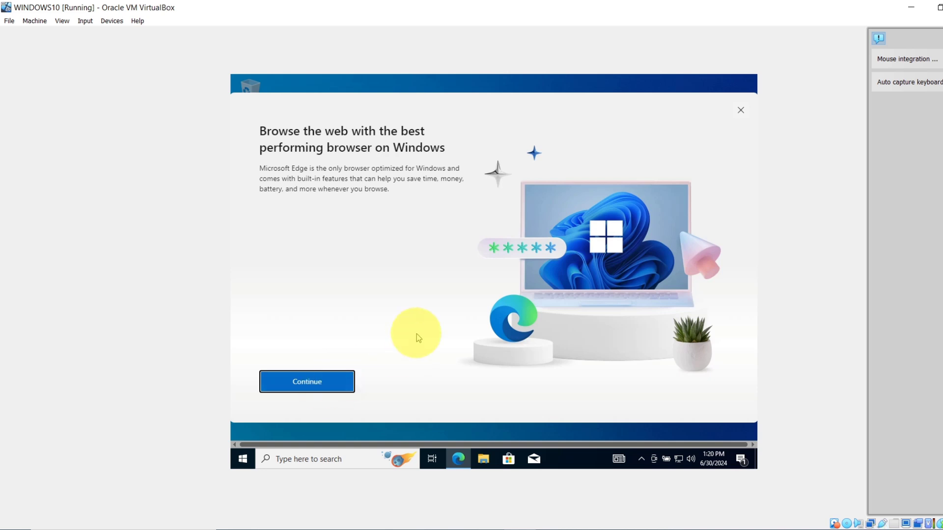
# Step: Run through Edge's welcome screens without signing in or importing data, keeping the default theme
pyautogui.click(275, 380)
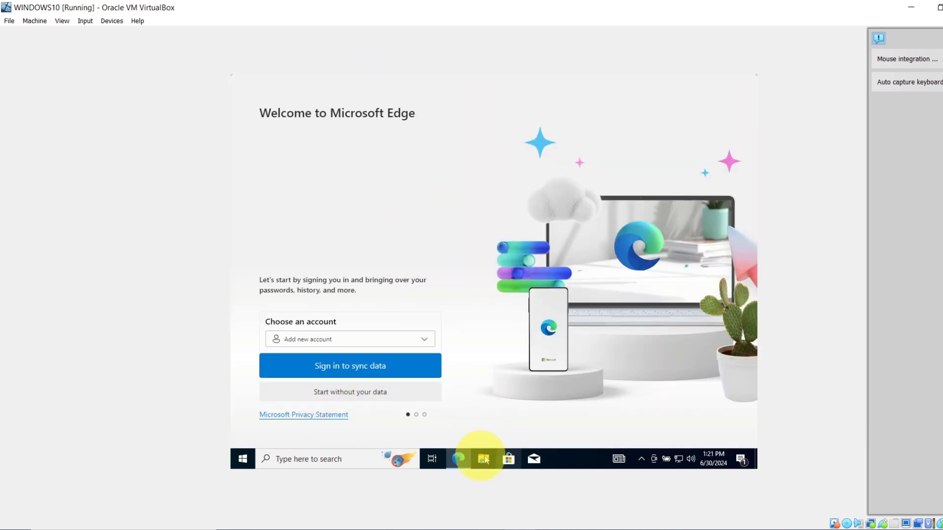
pyautogui.moveTo(459, 462)
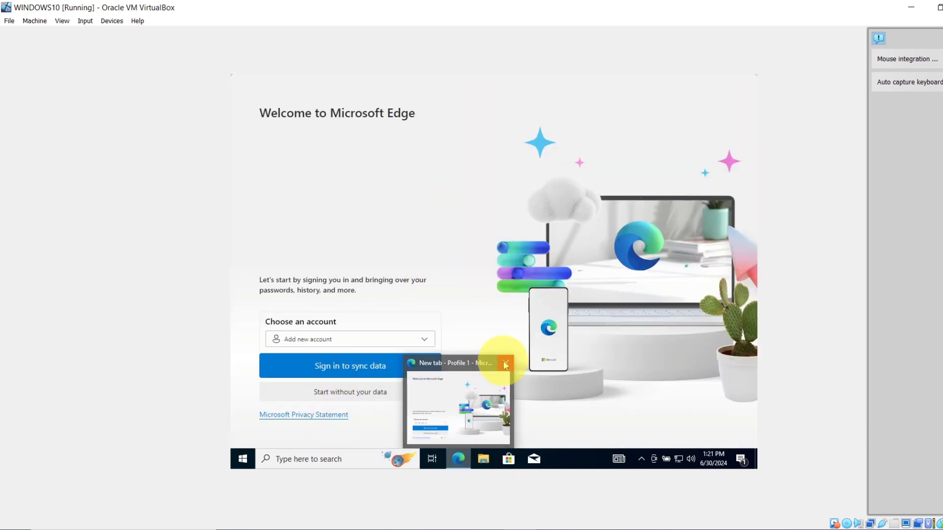
pyautogui.click(475, 385)
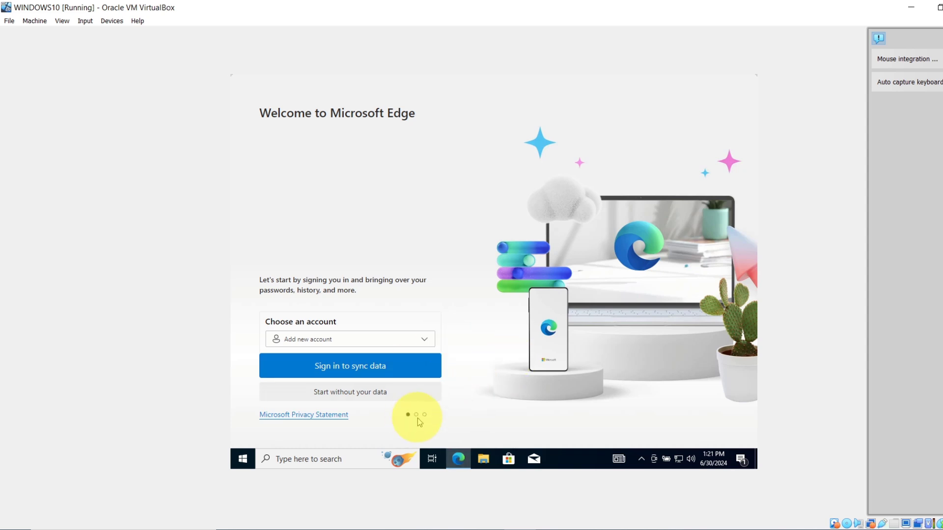
pyautogui.click(373, 393)
pyautogui.click(326, 390)
pyautogui.click(326, 392)
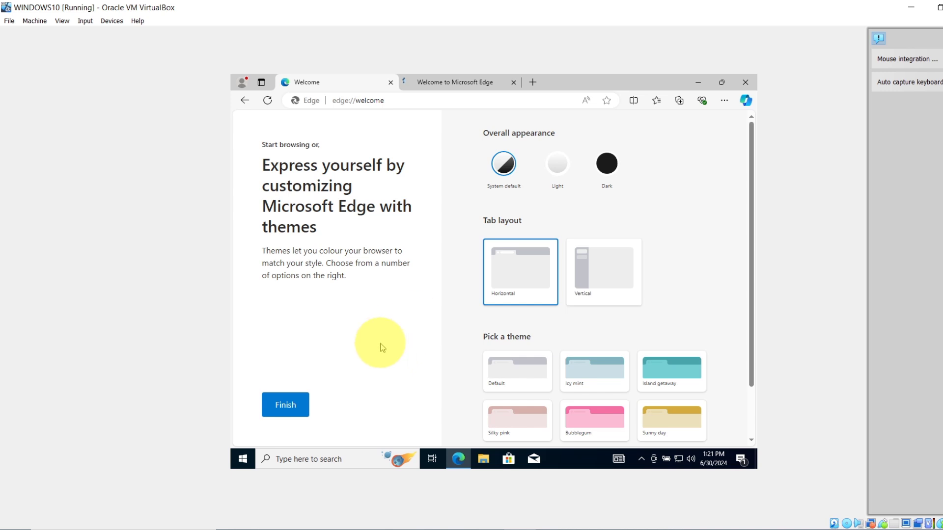
pyautogui.click(294, 405)
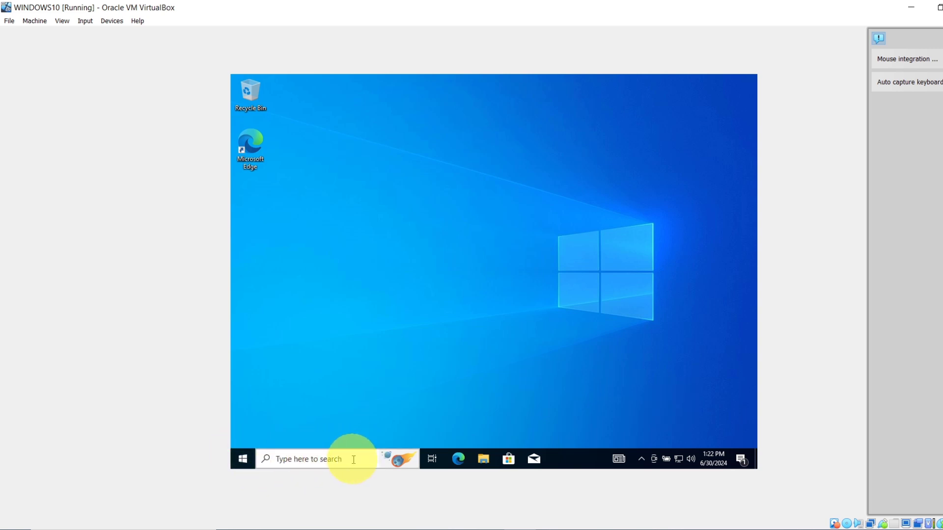
# Step: Open Edge to a New tab, close it, and shut down Windows from Start > Power
pyautogui.click(458, 459)
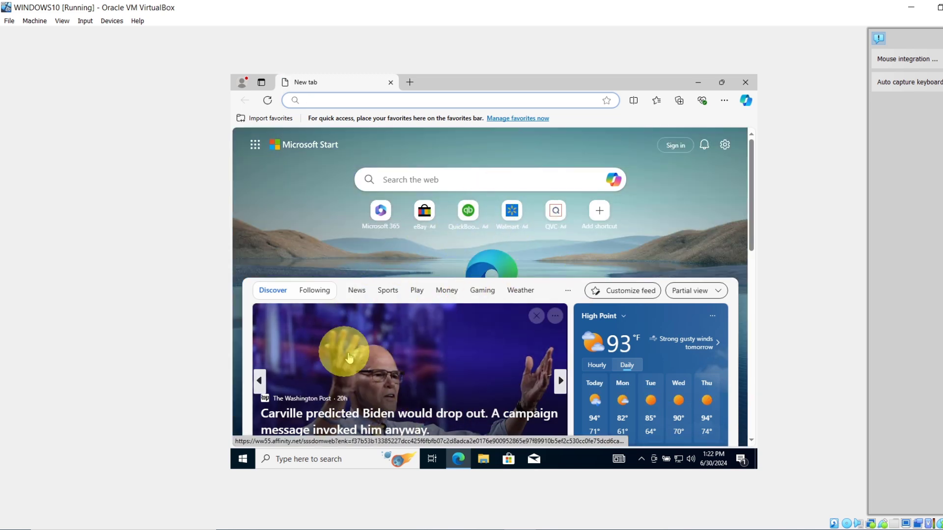
pyautogui.click(745, 84)
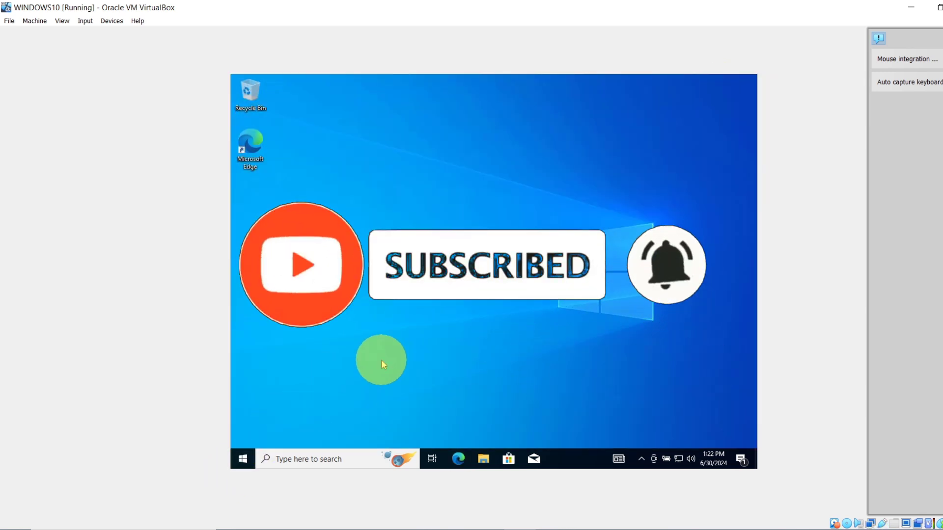
pyautogui.click(241, 461)
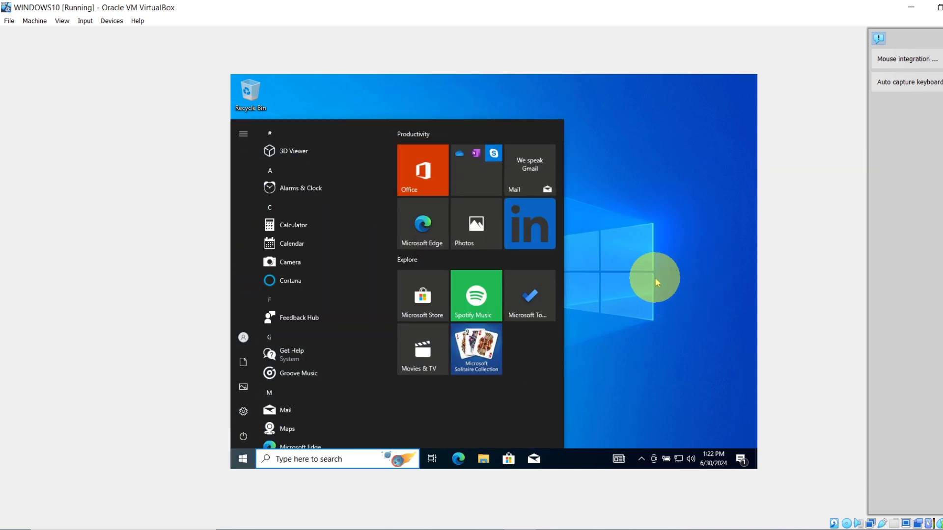
pyautogui.moveTo(231, 388)
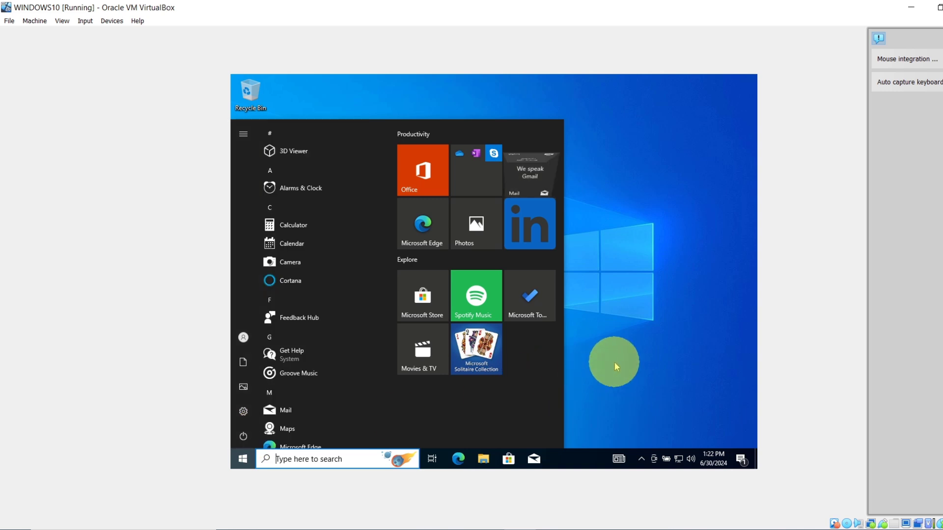
pyautogui.click(241, 437)
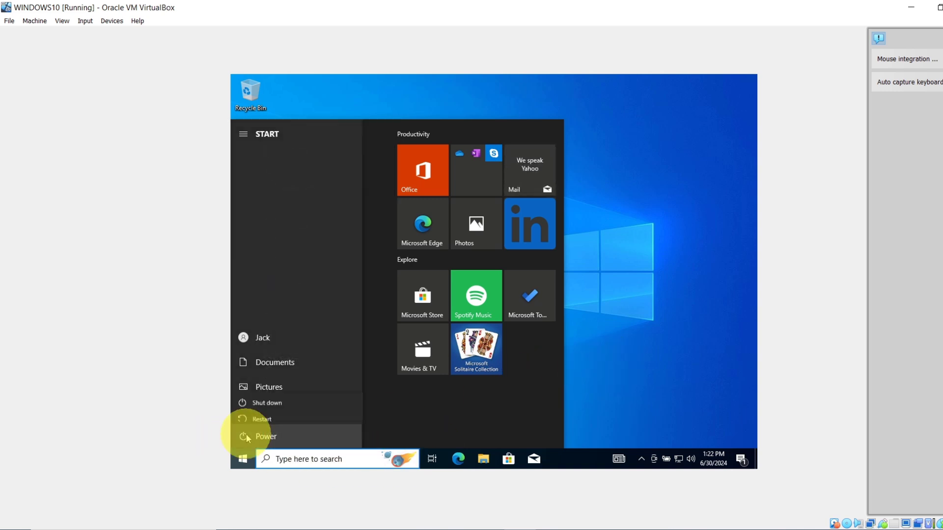
pyautogui.click(271, 395)
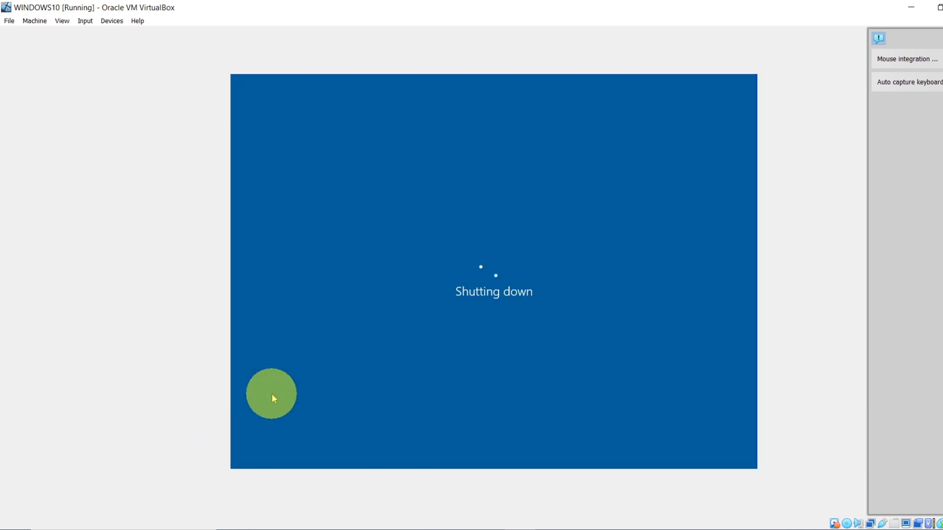